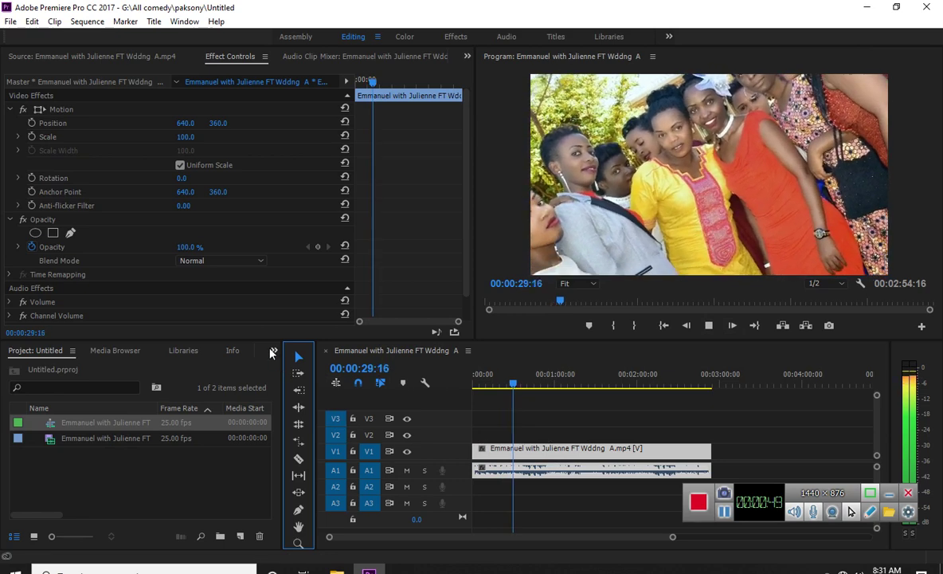
Step: Display the available effects and look through the Video Effects categories, including the contents of Image Control
left_click(274, 351)
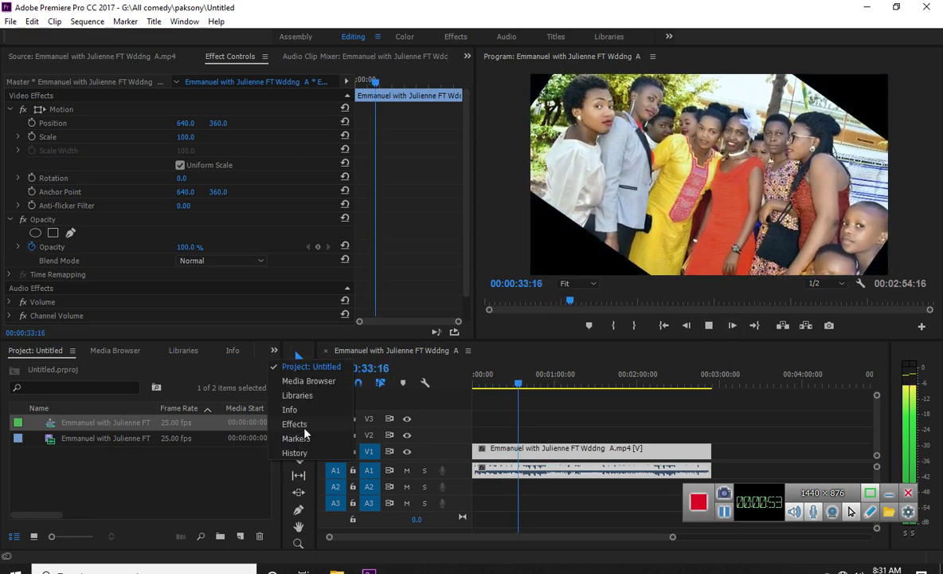
left_click(303, 426)
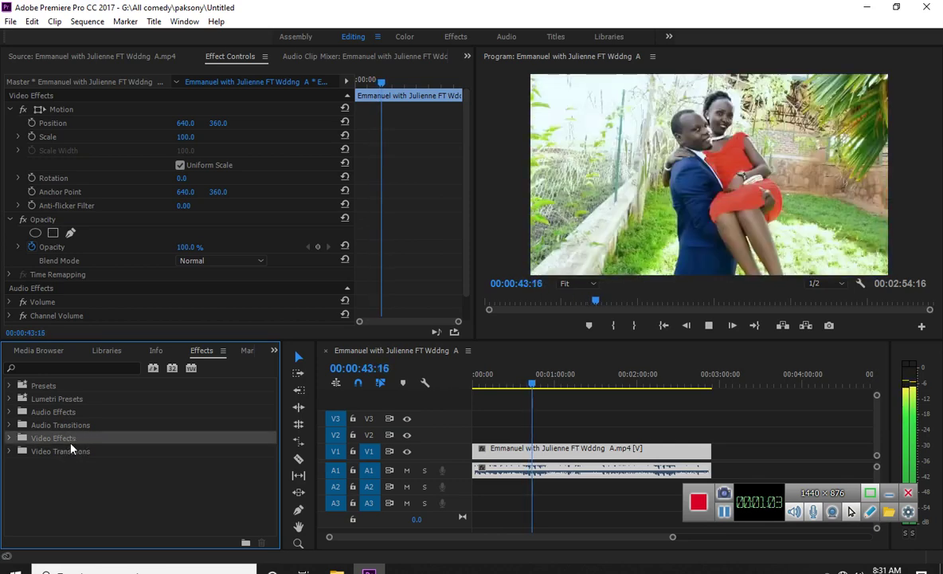
double_click(63, 439)
scroll(86, 486, "down", 2)
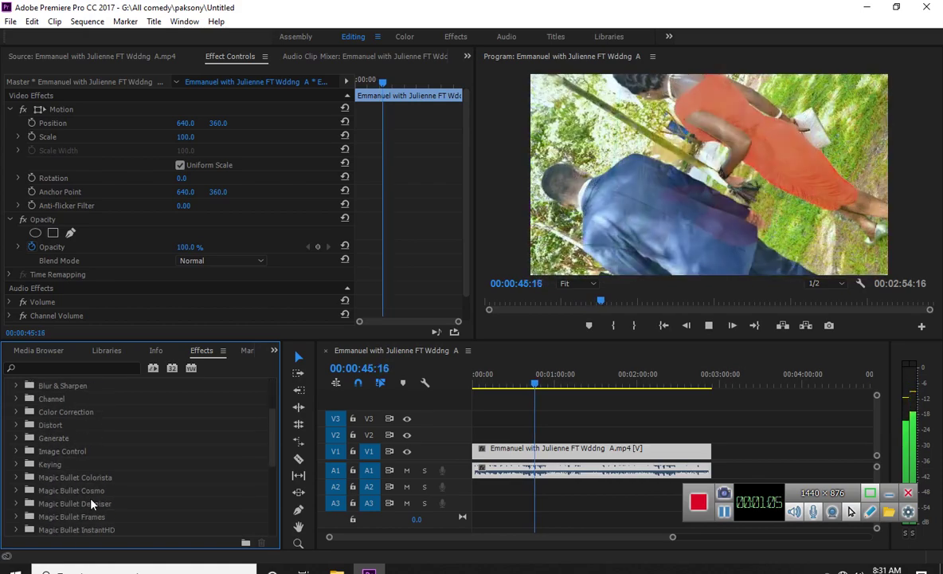
scroll(94, 505, "down", 1)
scroll(104, 506, "down", 1)
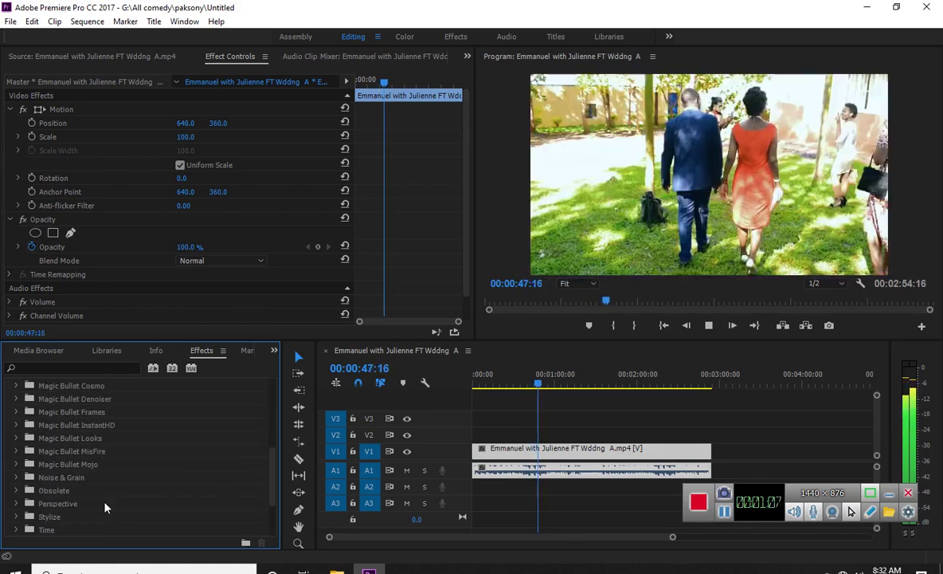
scroll(104, 507, "down", 3)
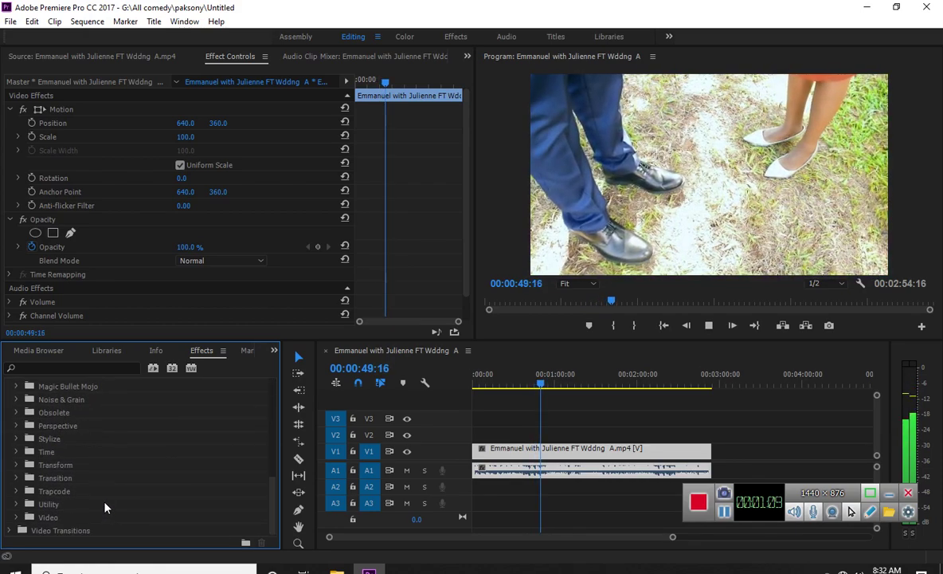
scroll(107, 502, "up", 6)
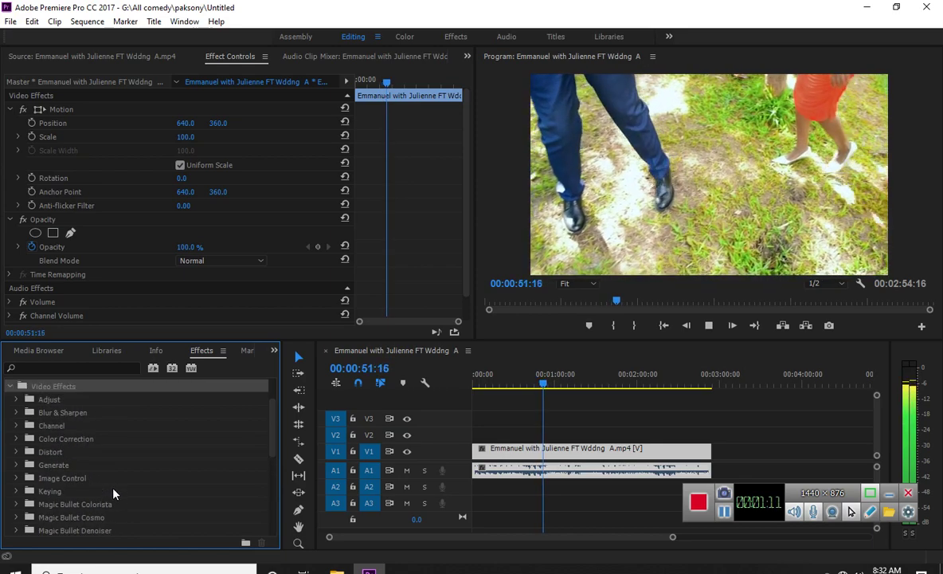
scroll(113, 488, "up", 2)
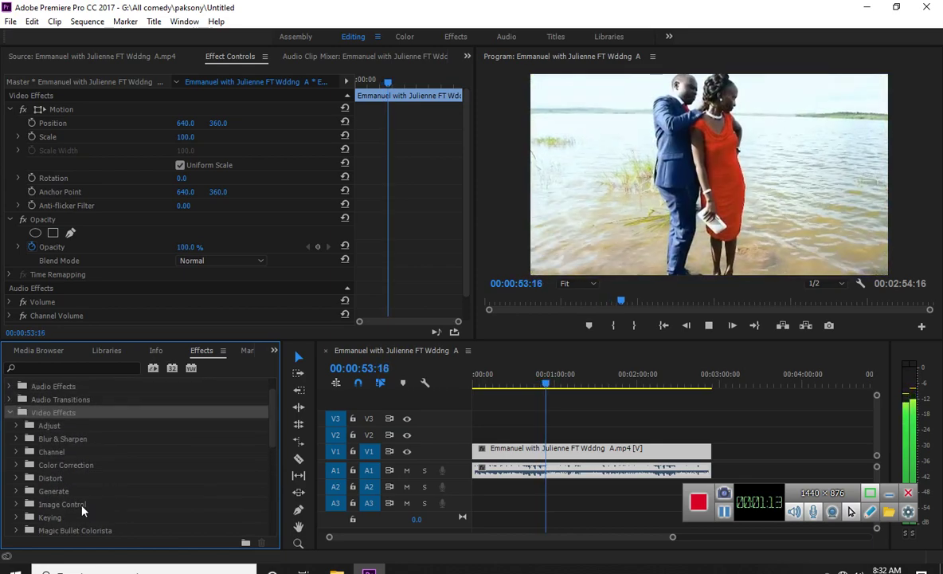
double_click(72, 505)
scroll(81, 505, "down", 3)
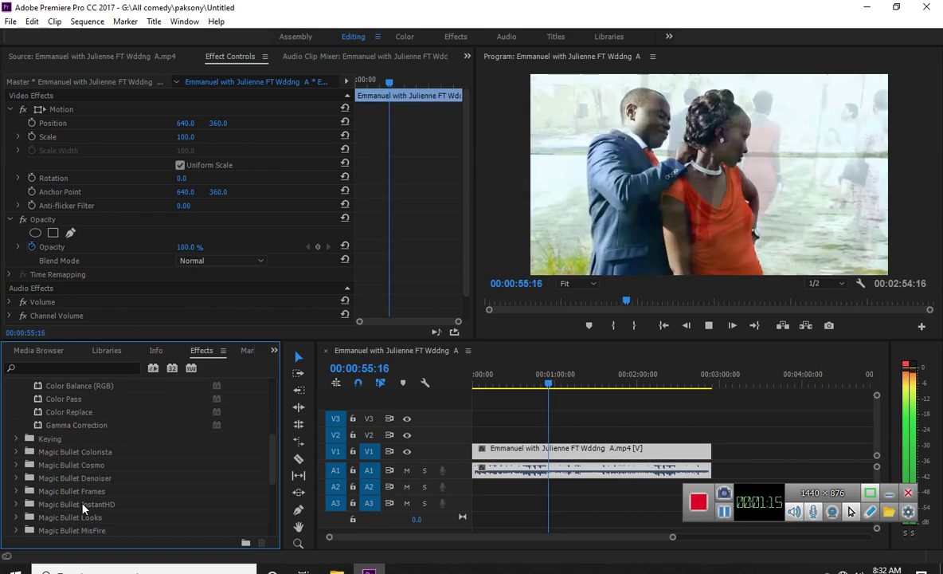
scroll(82, 504, "up", 3)
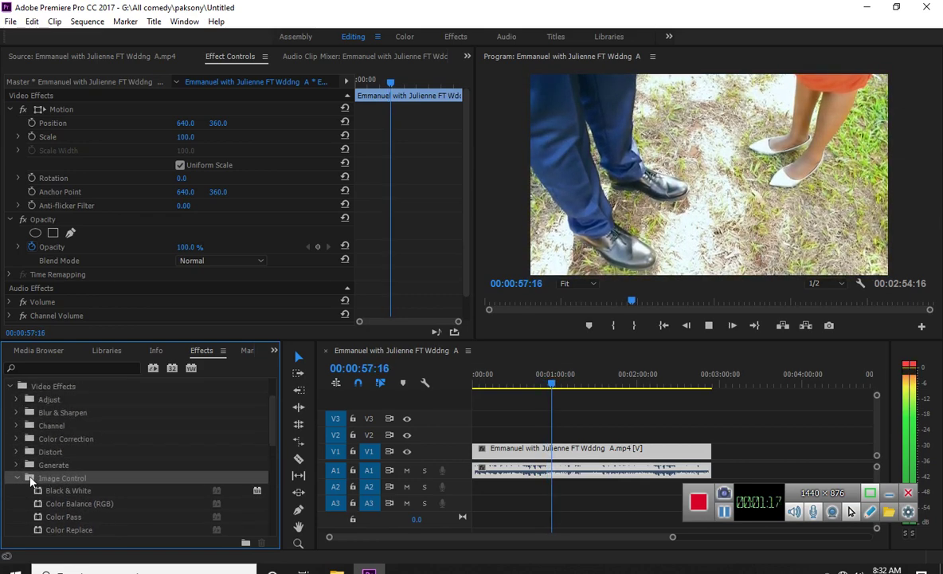
double_click(30, 478)
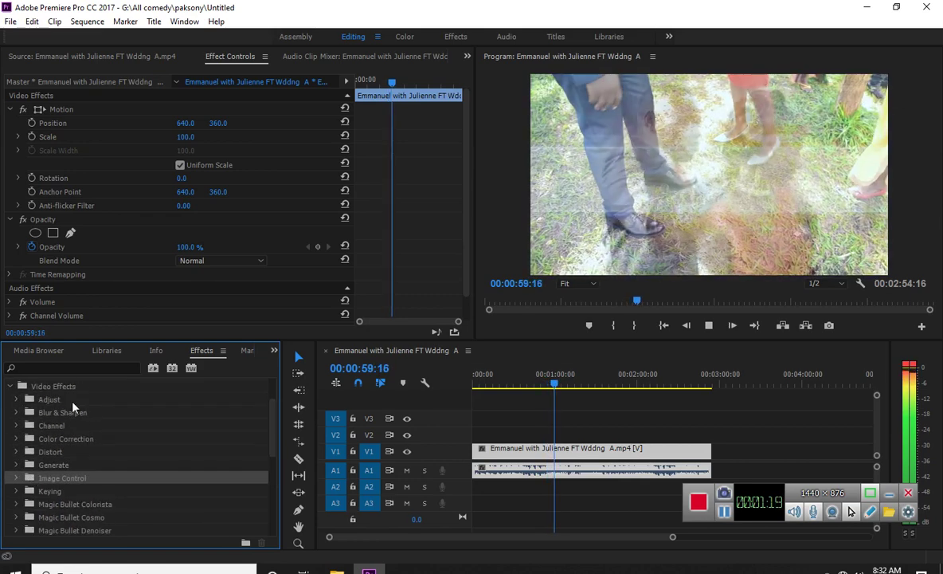
Step: Search the effects for "color" and apply Magic Bullet Colorista II to the wedding clip on track V1
left_click(67, 367)
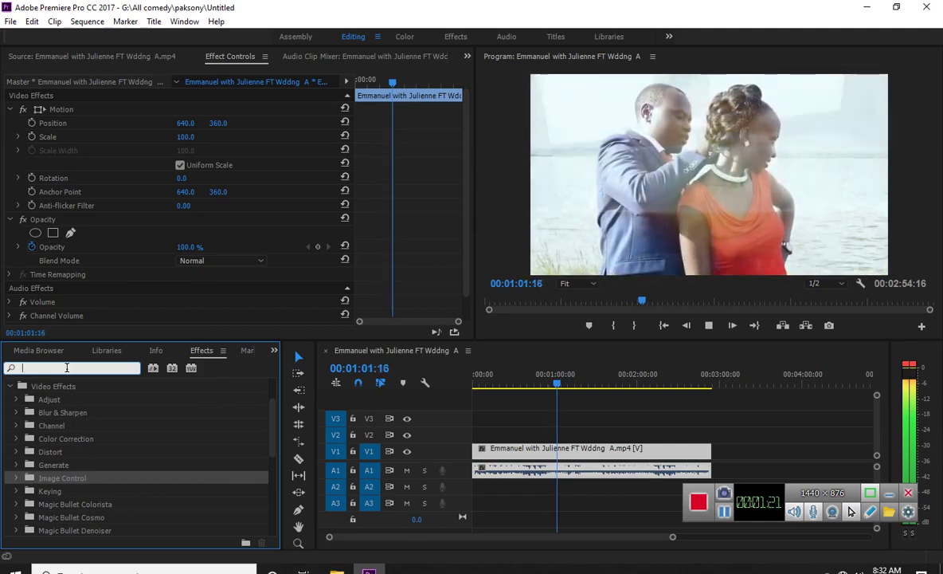
type("v")
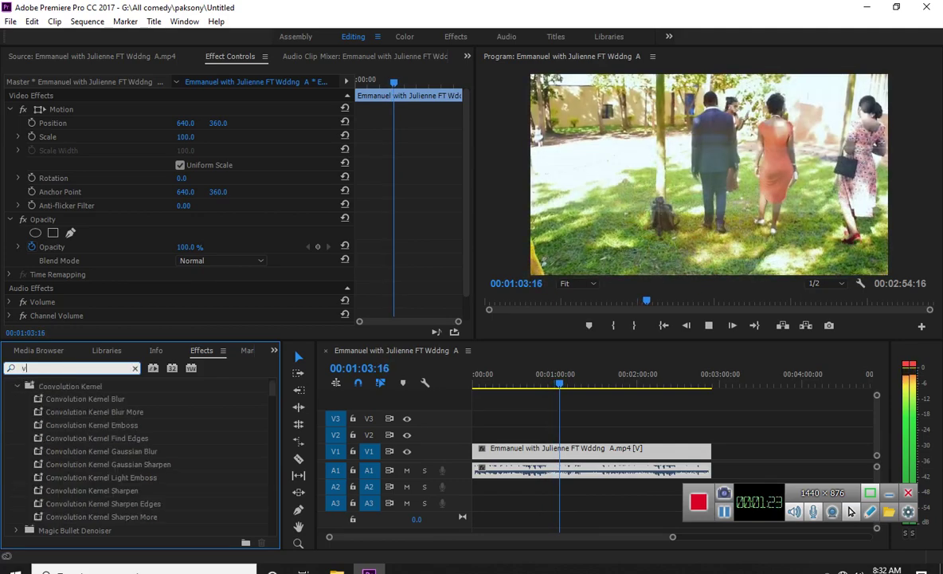
key("BackSpace")
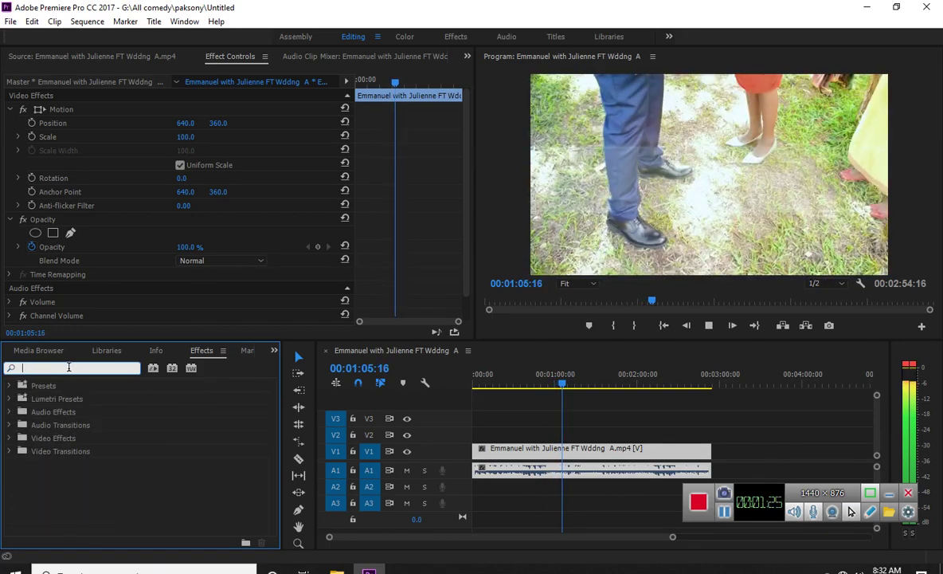
type("co")
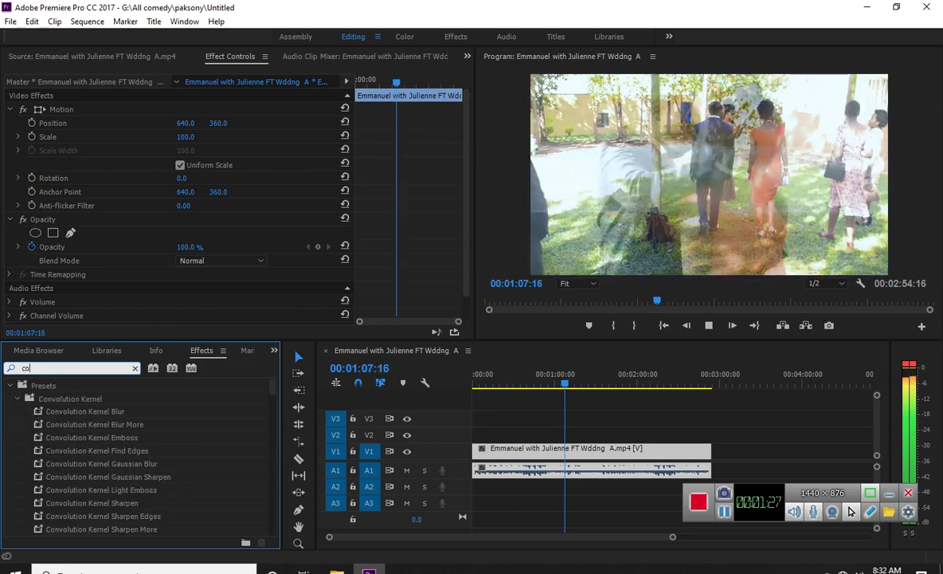
type("lor")
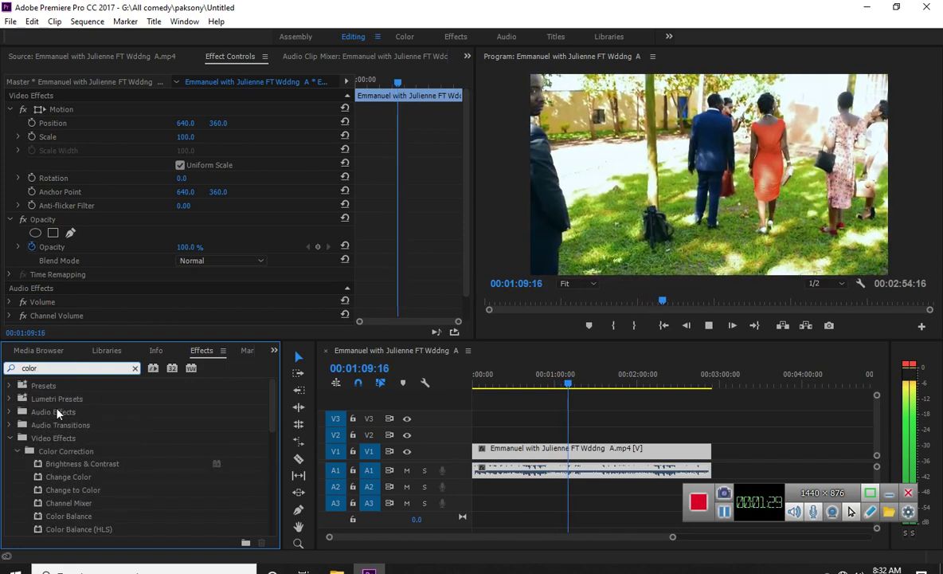
scroll(176, 494, "down", 3)
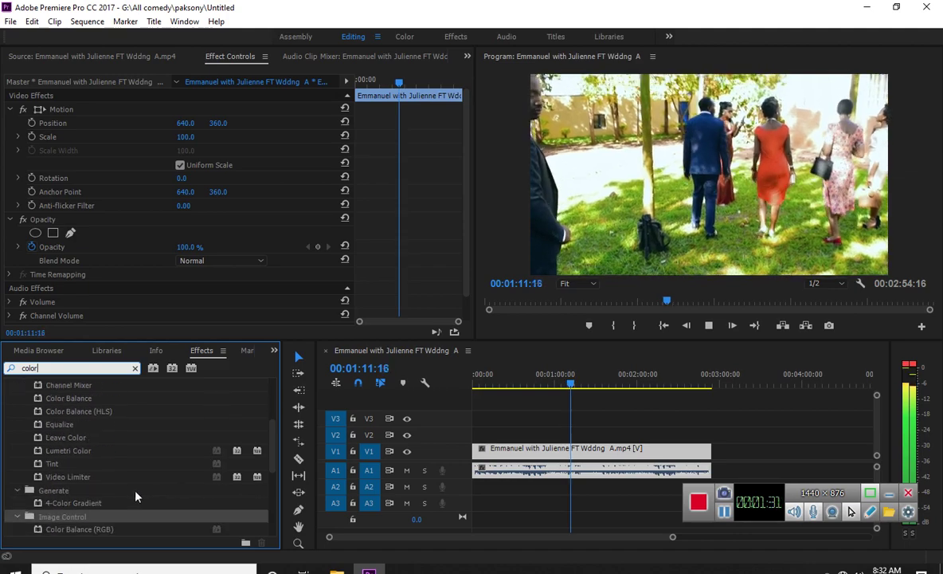
scroll(108, 509, "down", 1)
scroll(107, 521, "down", 5)
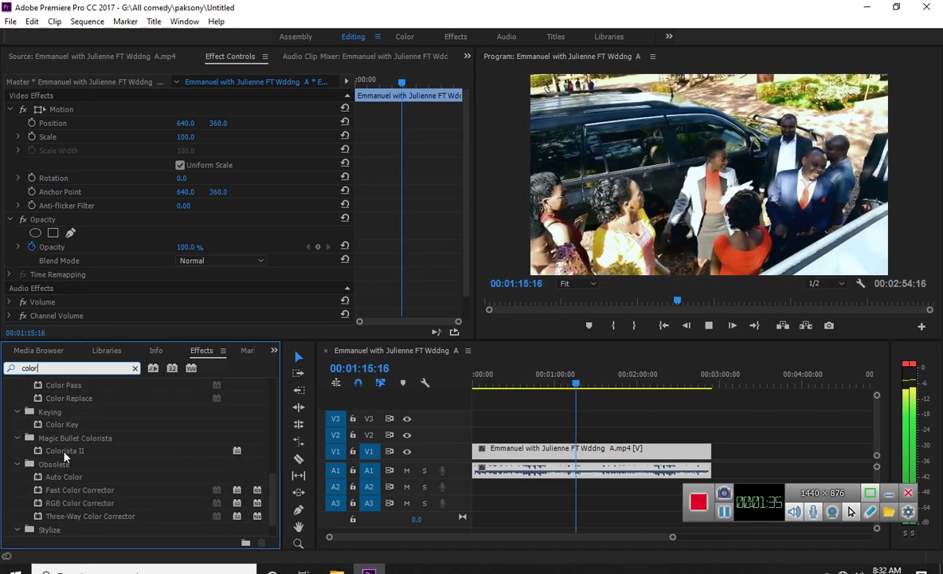
left_click_drag(51, 452, 519, 454)
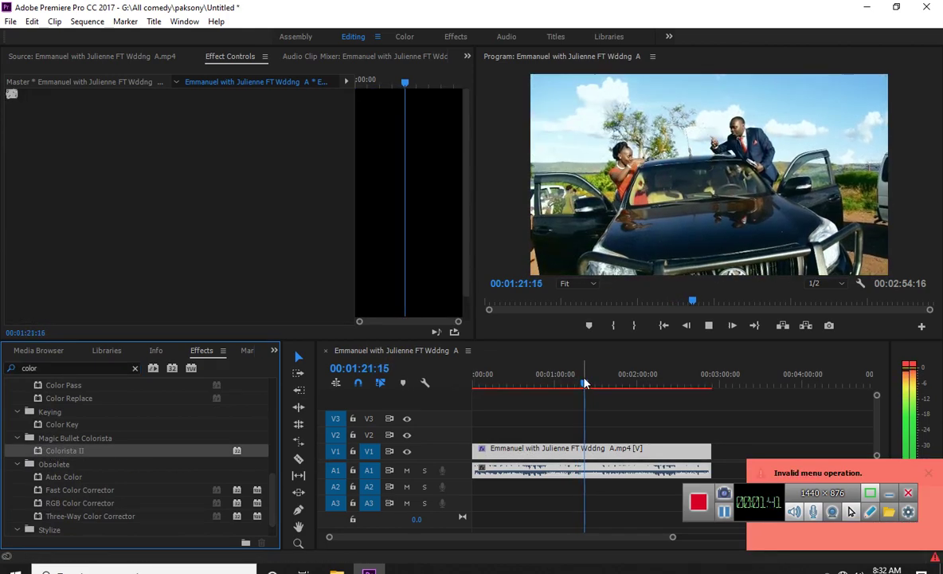
Step: Move the playhead back to 00:00:00:00 and save the project, leaving the V1 clip selected
left_click_drag(587, 396, 475, 397)
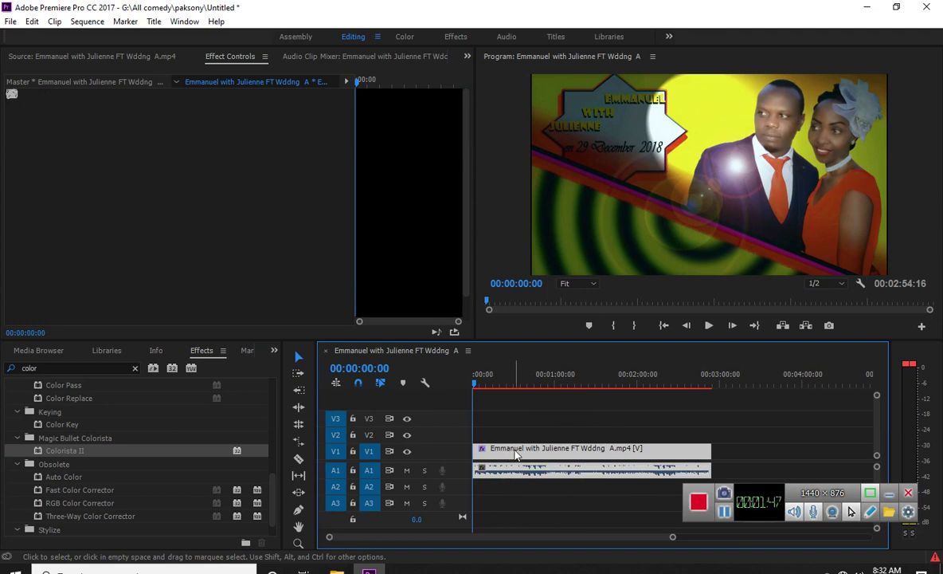
key("ctrl+s")
left_click(738, 453)
left_click(666, 458)
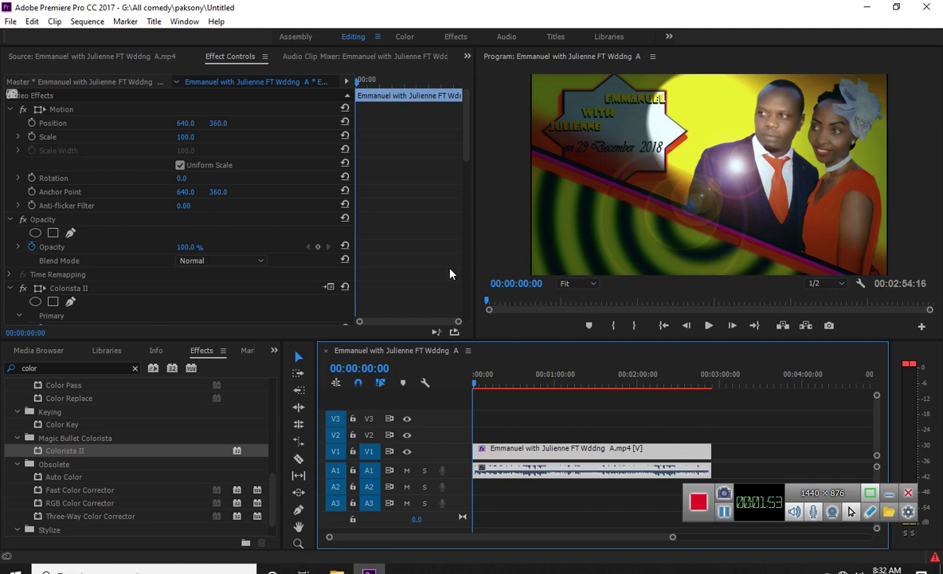
Step: Set Primary Exposure of the clip's Colorista II effect to 0.60
left_click_drag(463, 147, 460, 299)
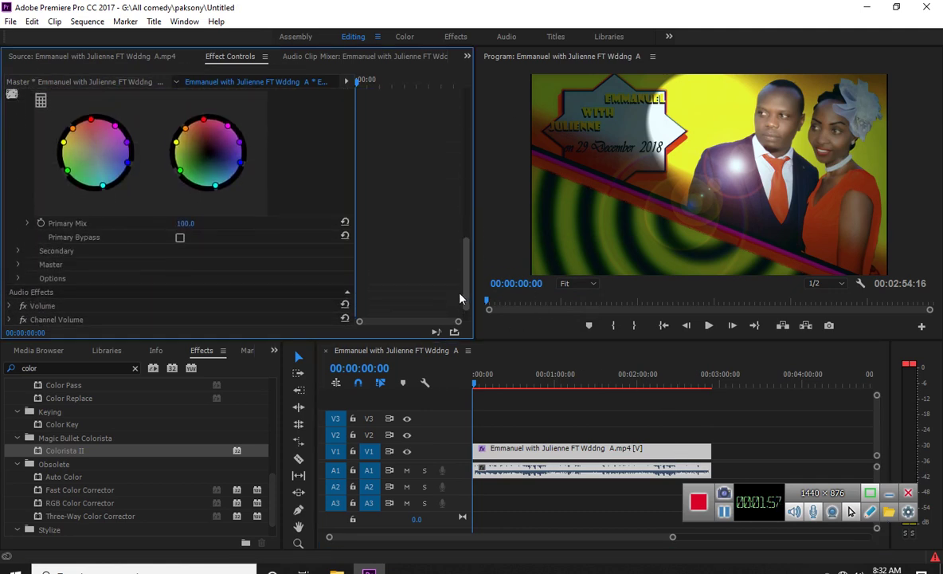
scroll(460, 298, "down", 1)
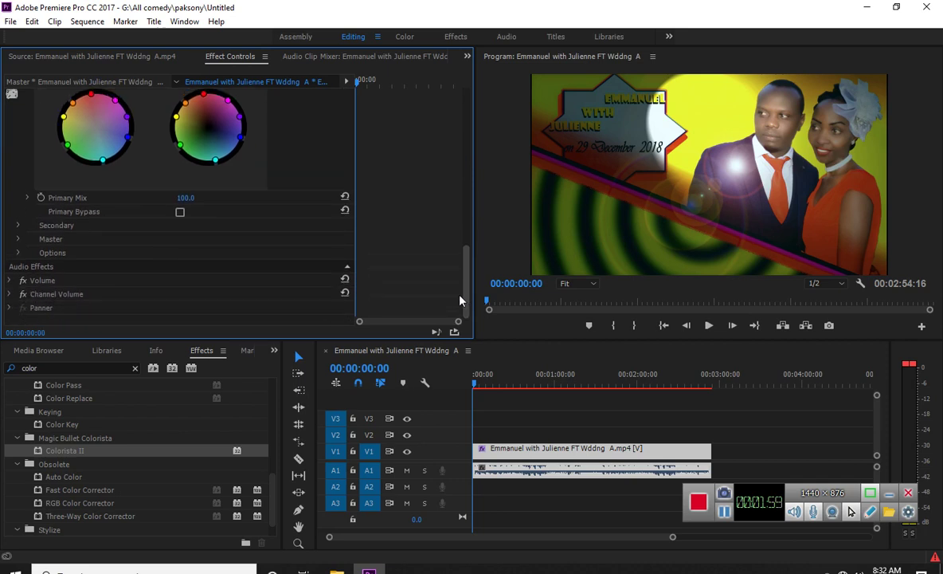
scroll(460, 299, "up", 3)
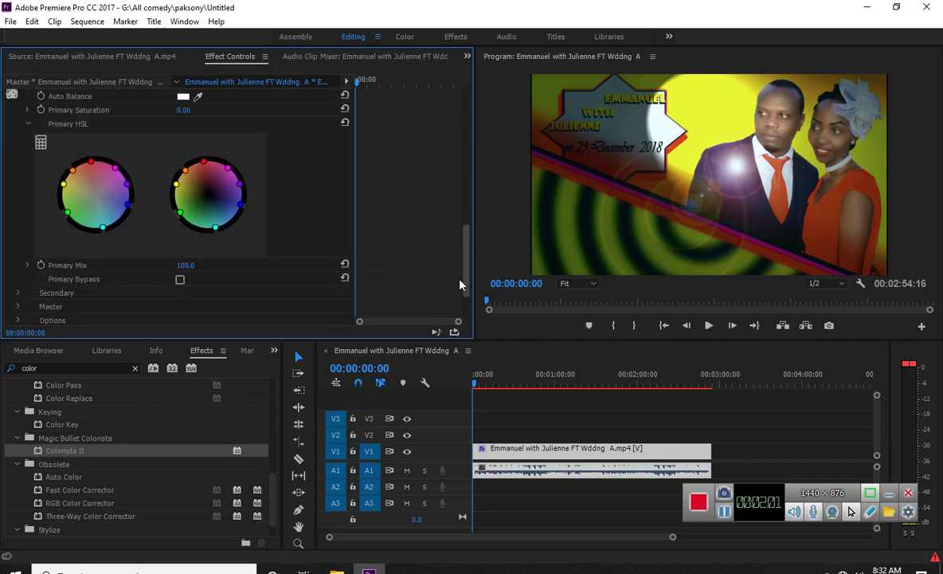
left_click_drag(462, 284, 467, 194)
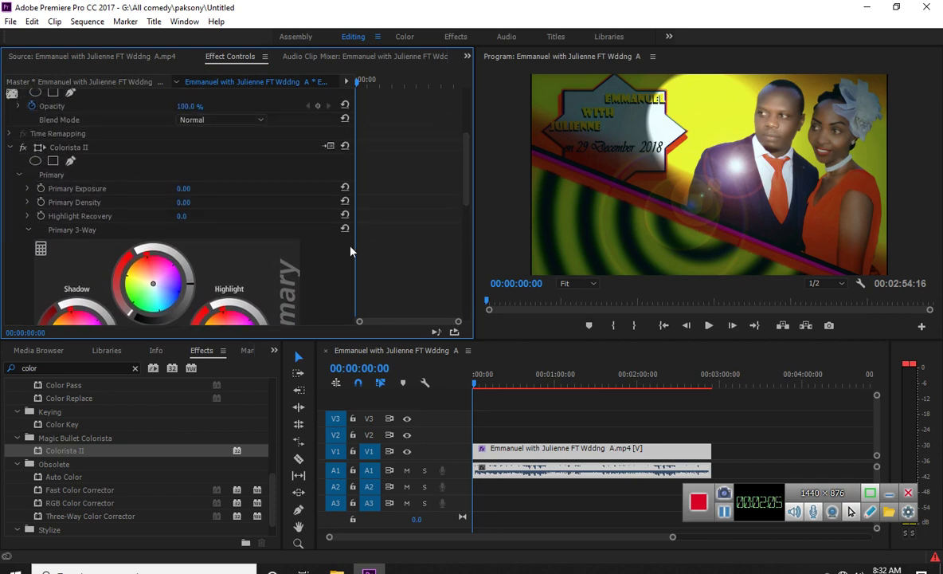
left_click(185, 188)
type("0.9")
key("Return")
left_click_drag(184, 188, 169, 188)
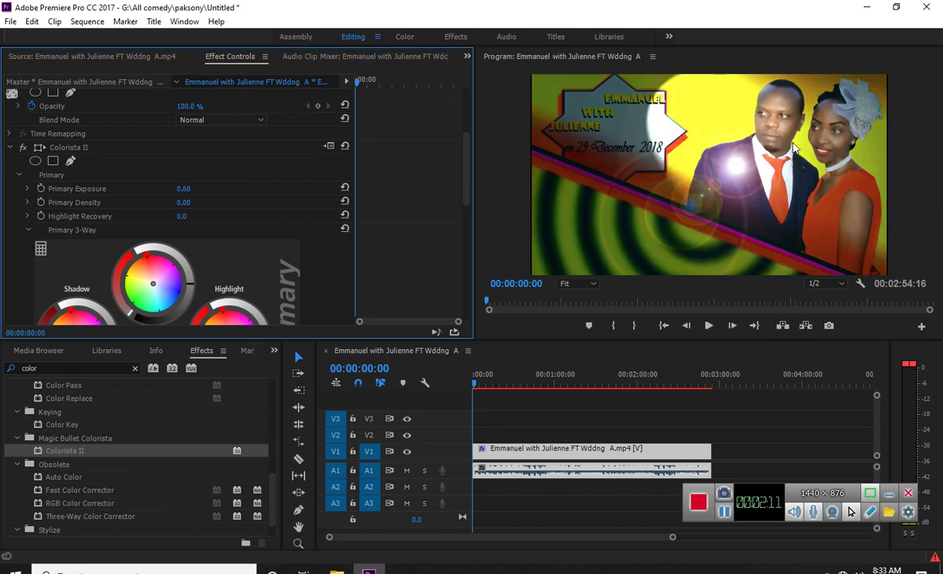
Step: Check the brightened footage around 00:01:18:03 and set Colorista II's Primary Exposure back to 0.00
left_click(484, 381)
left_click_drag(488, 381, 563, 385)
left_click(579, 384)
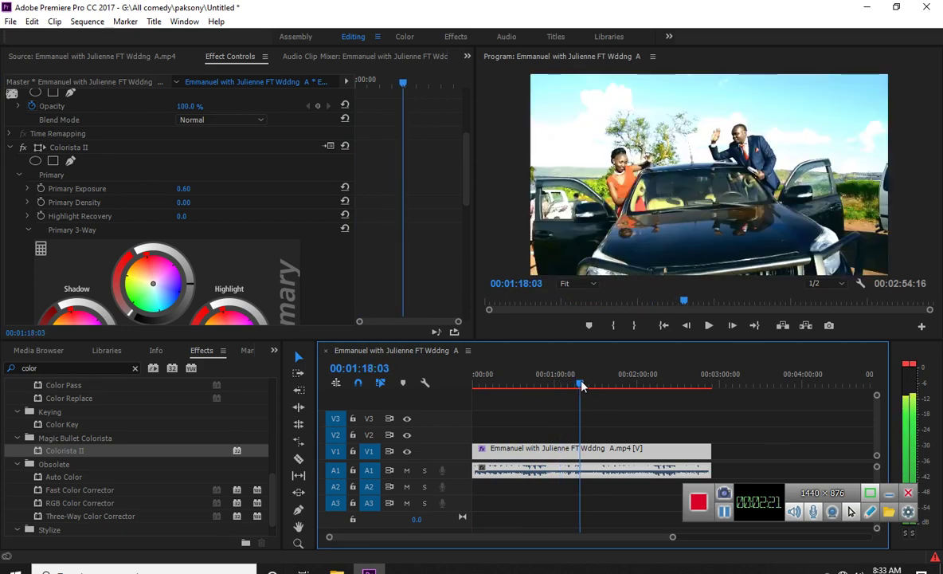
left_click(184, 189)
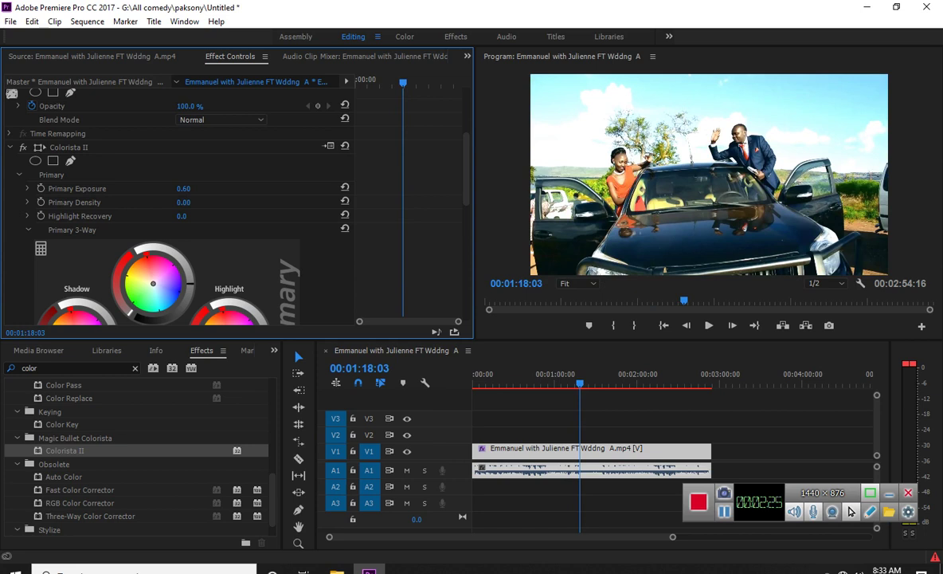
left_click_drag(184, 190, 201, 192)
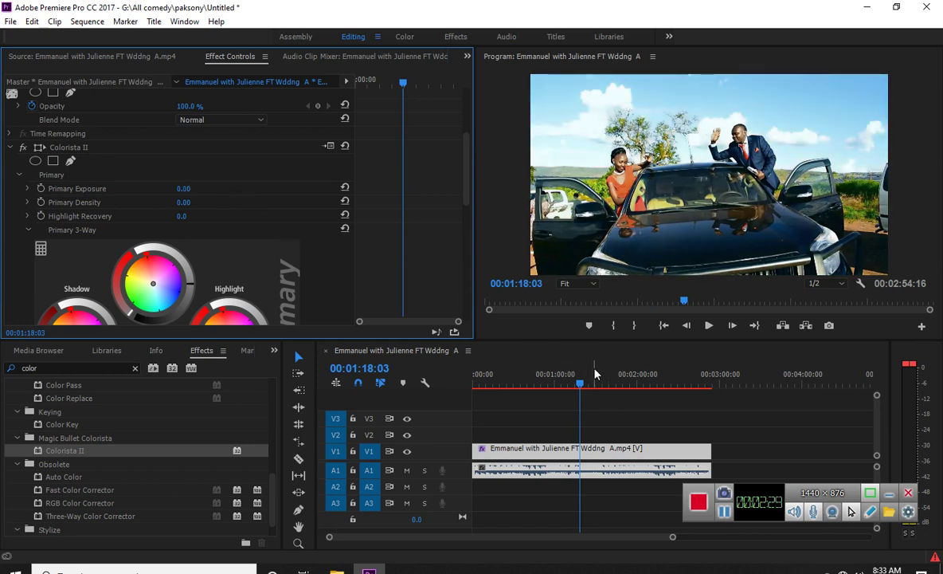
Step: Pull the cyan point of Colorista II's first Primary HSL wheel well past the rim and check the frame at 00:01:45:07
scroll(416, 234, "down", 6)
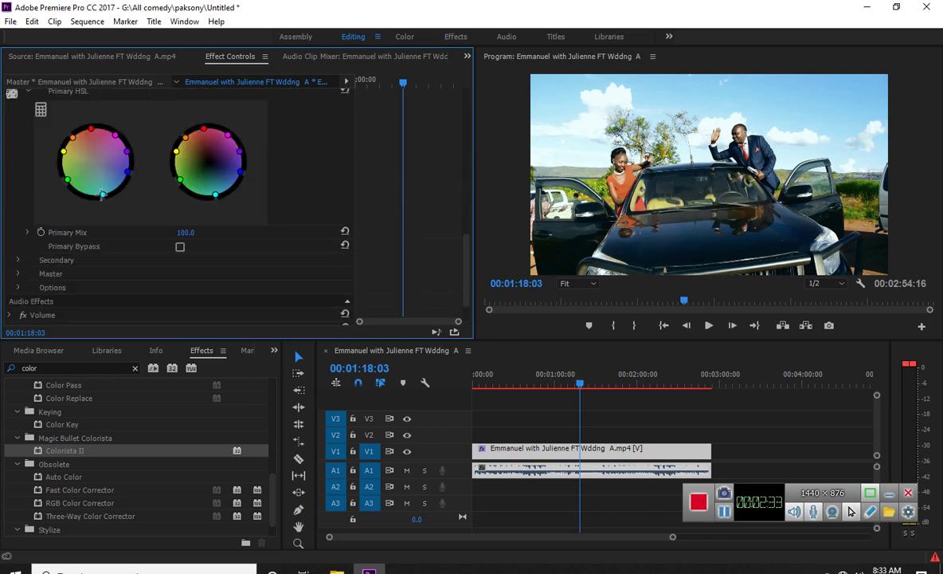
left_click_drag(96, 182, 97, 183)
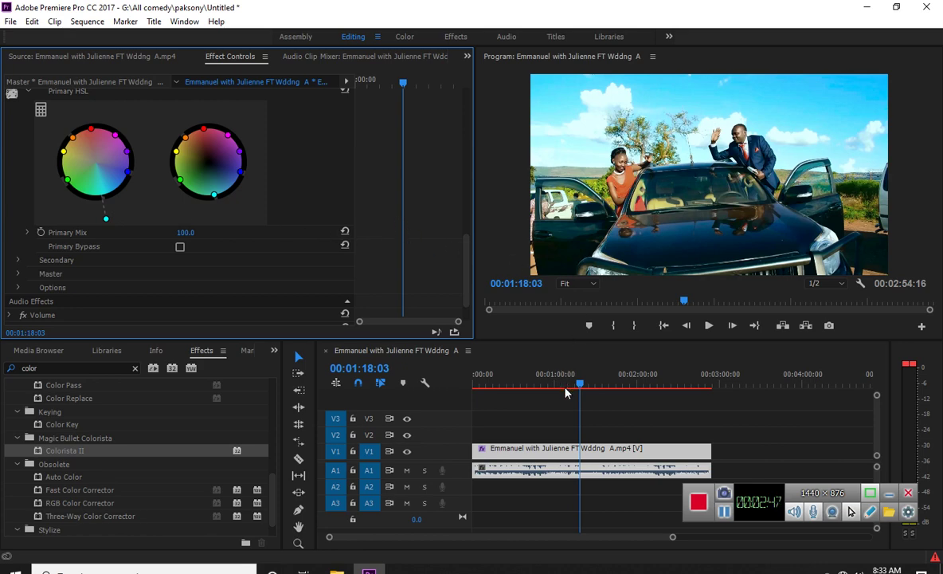
left_click_drag(579, 380, 618, 375)
scroll(443, 236, "down", 2)
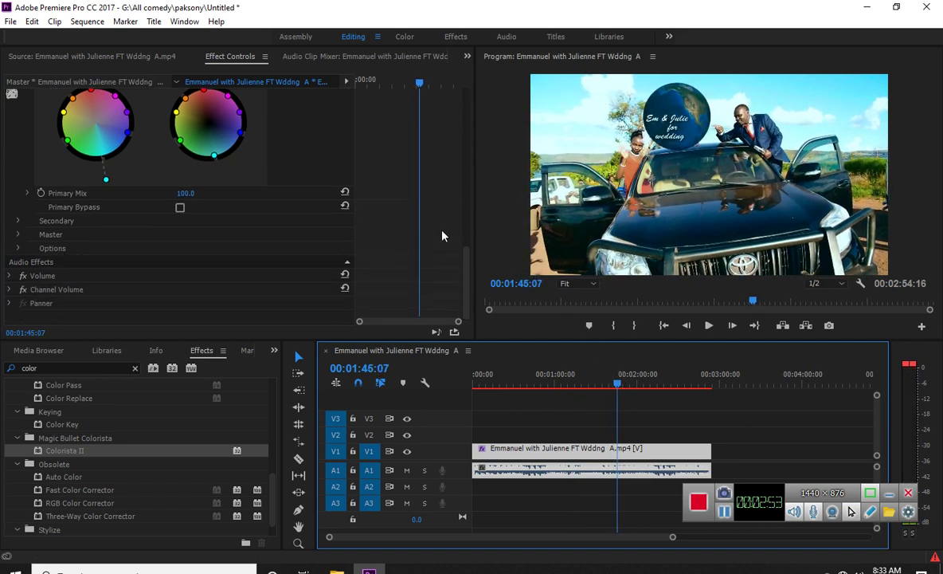
scroll(363, 194, "up", 2)
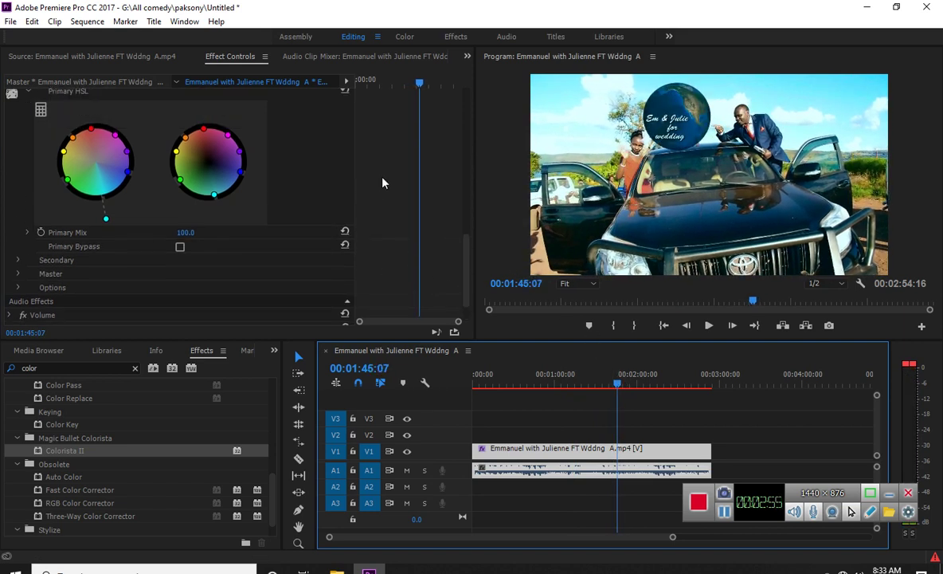
Step: Pull the blue point of the first Primary HSL wheel slightly outward and check the frame at 00:01:30:01
scroll(375, 196, "down", 2)
scroll(379, 195, "up", 2)
left_click(184, 232)
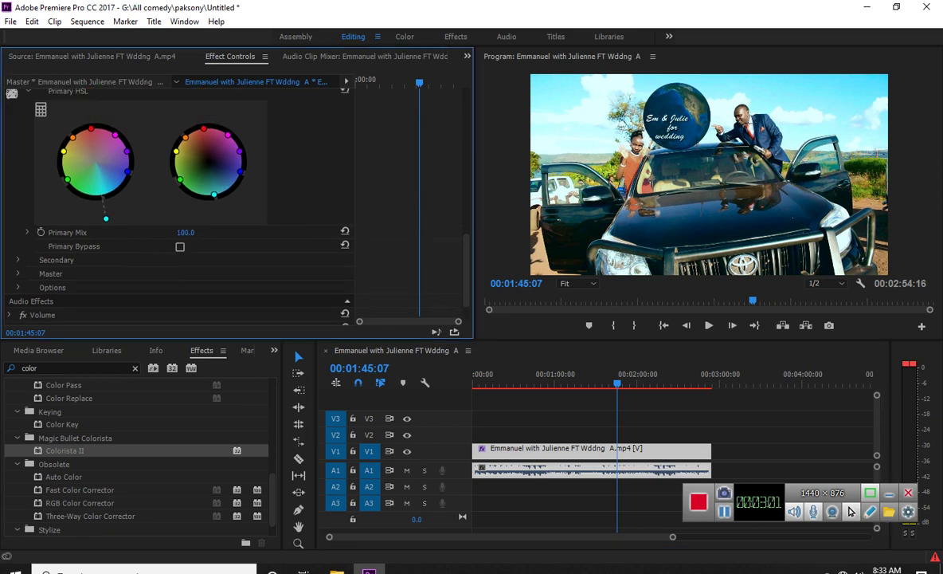
scroll(327, 209, "up", 4)
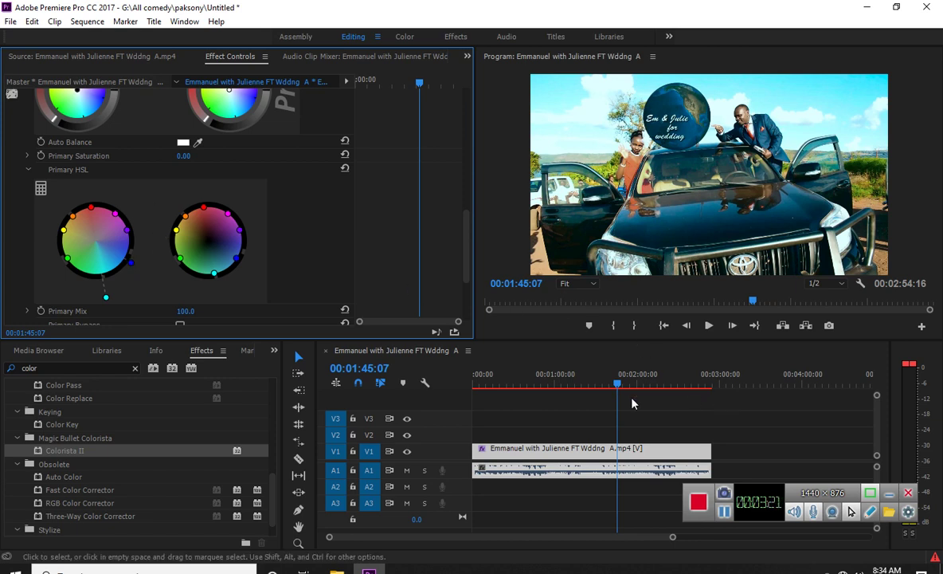
left_click(605, 383)
mouse_move(605, 383)
left_mouse_down()
mouse_move(495, 379)
mouse_move(597, 383)
left_mouse_up()
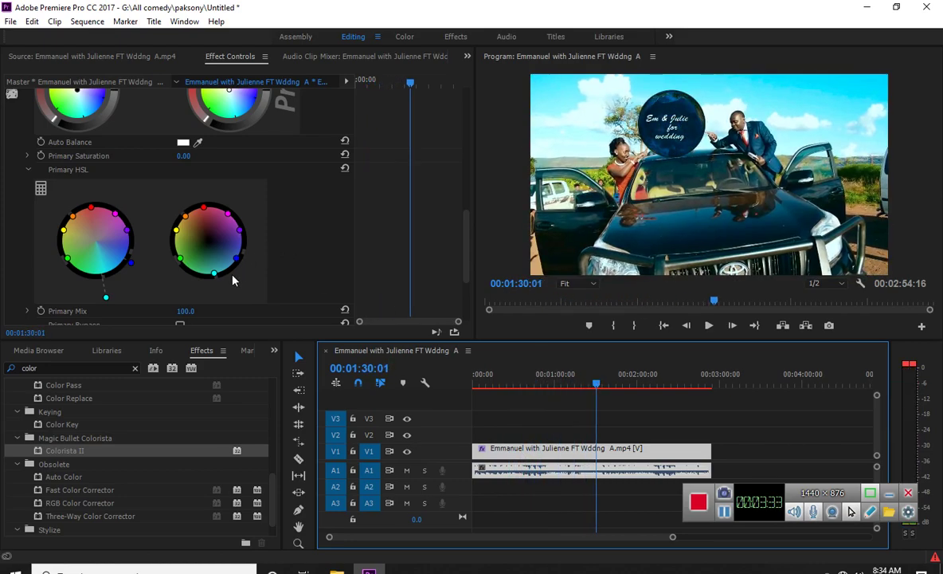
Step: Pull the blue point of Colorista II's first Primary HSL wheel further past the rim and check the frame at 00:01:29:23
scroll(137, 257, "down", 3)
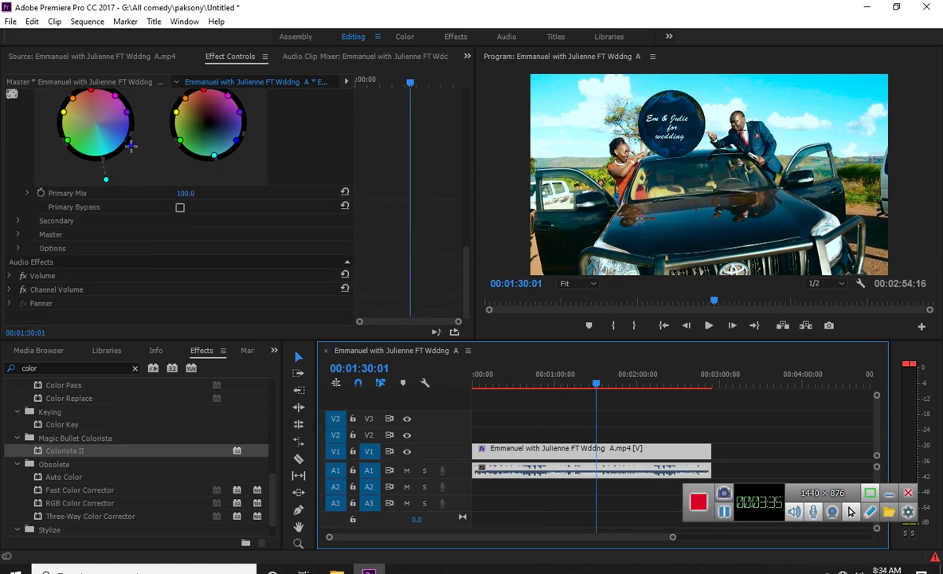
left_click(131, 145)
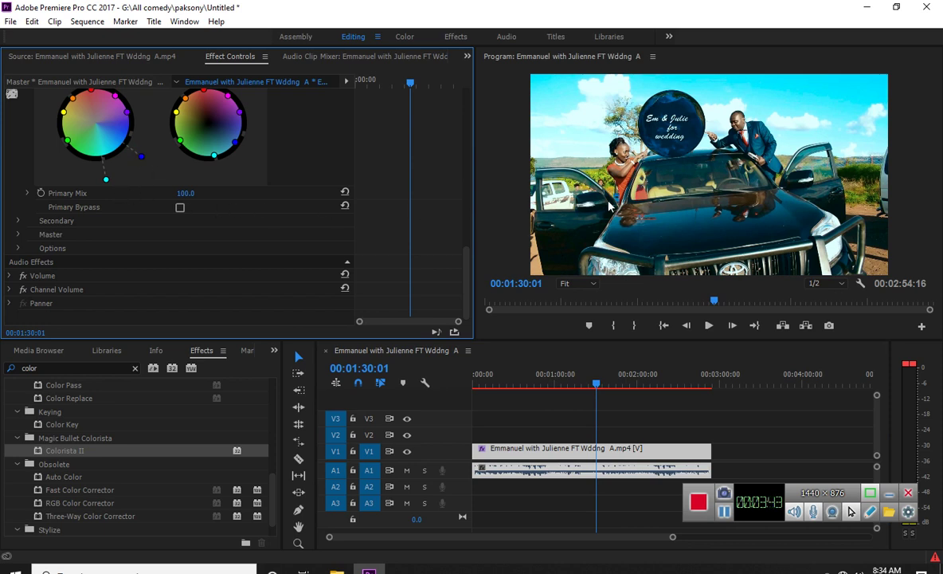
key("ctrl+s")
left_click(174, 146)
key("Left")
key("Left")
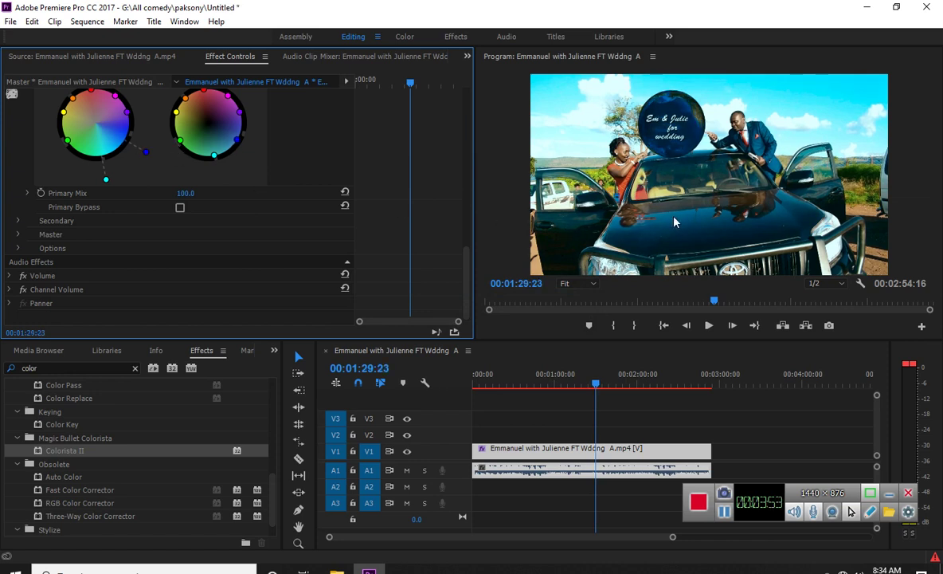
Step: Scrub the graded footage up to 00:01:19:02, save the project and return the playhead to 00:00:00:00
left_click(491, 350)
key("Home")
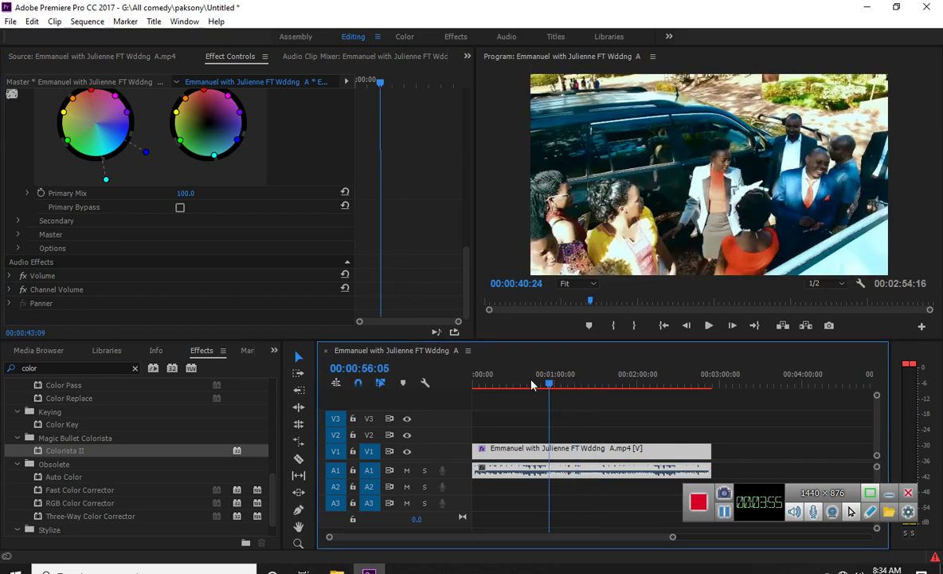
left_click_drag(478, 374, 584, 385)
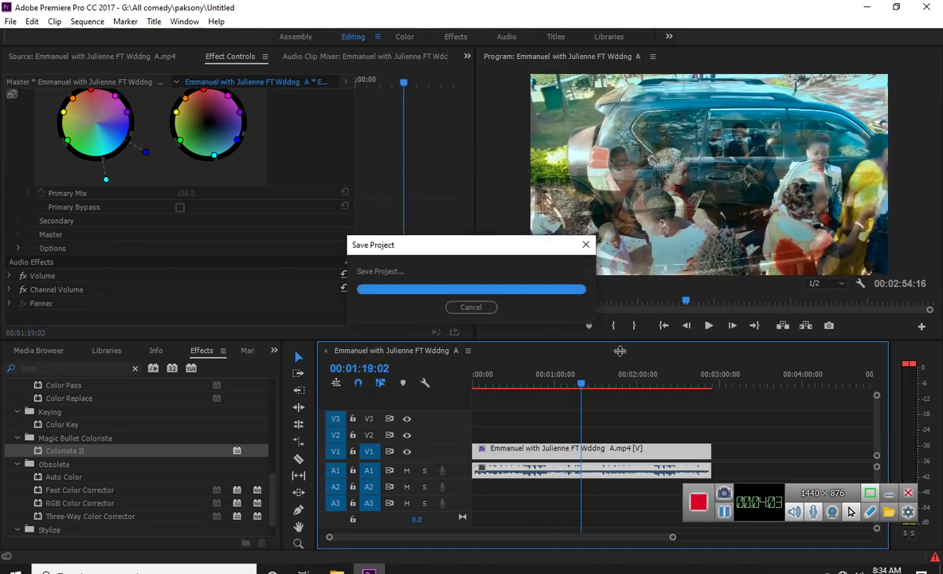
left_click_drag(581, 384, 434, 383)
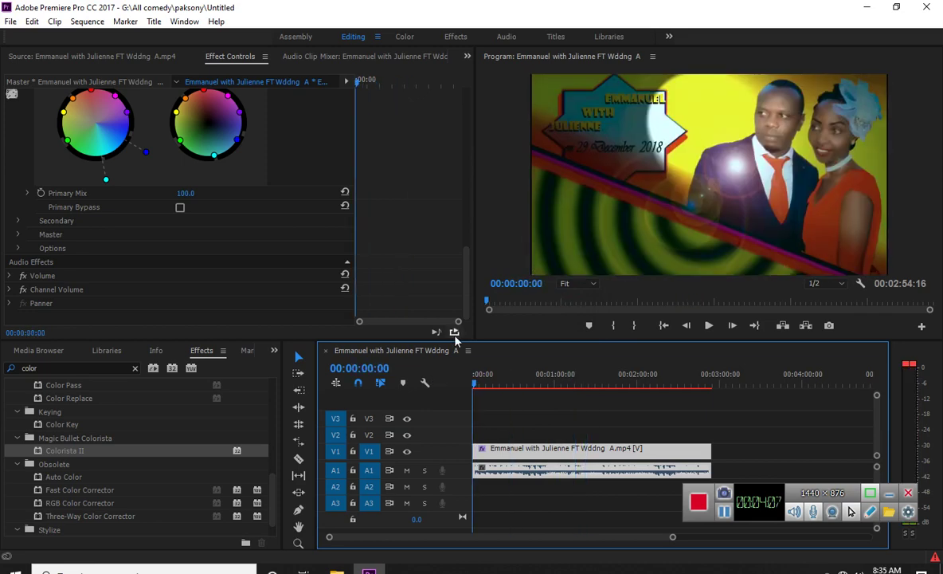
Step: Save the clip's Colorista II settings as an effect preset named COLOR METU
scroll(376, 157, "up", 5)
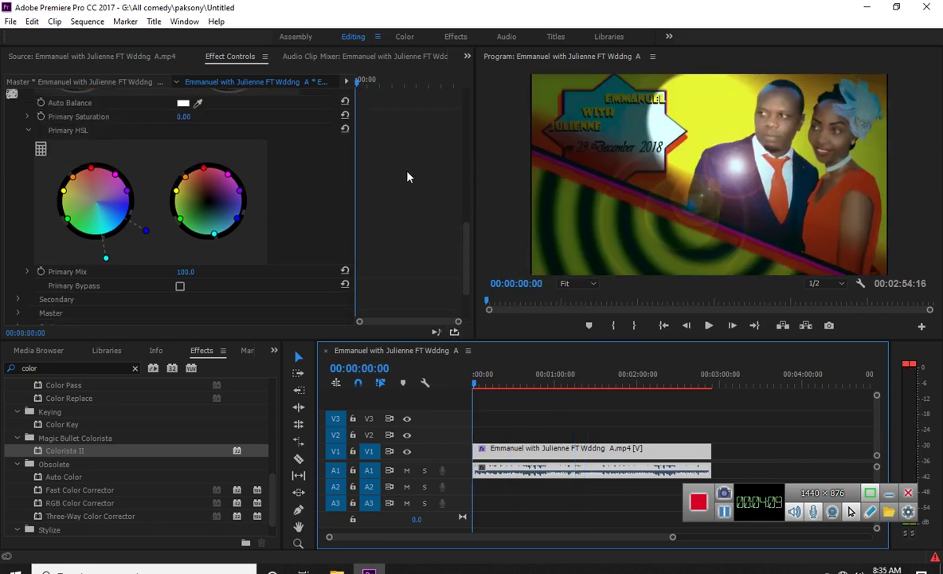
scroll(414, 182, "down", 3)
scroll(414, 185, "down", 2)
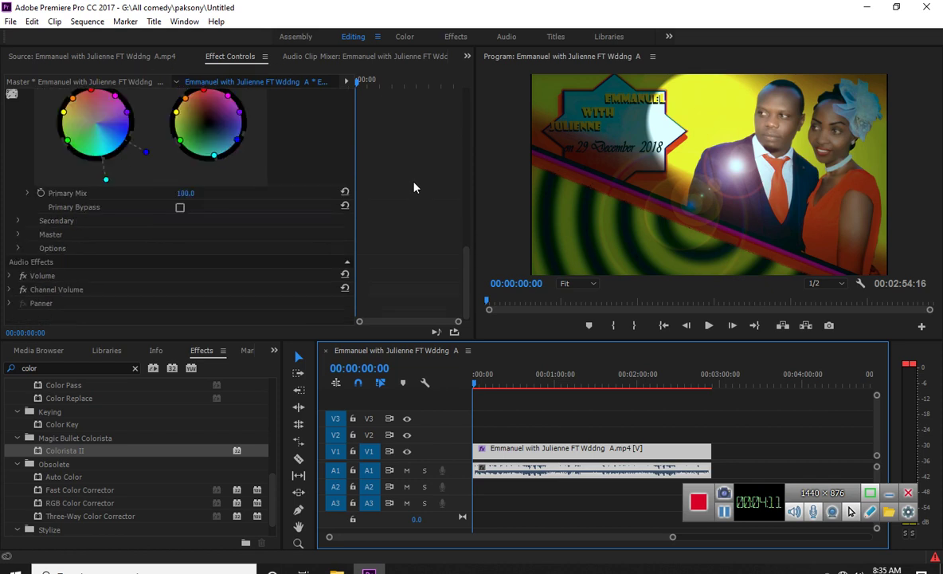
scroll(413, 189, "up", 8)
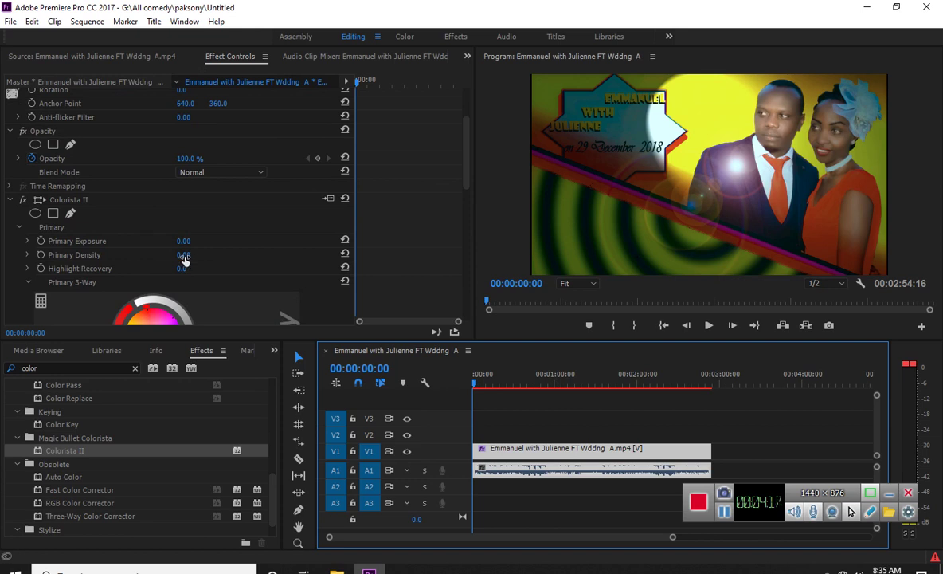
scroll(239, 215, "up", 3)
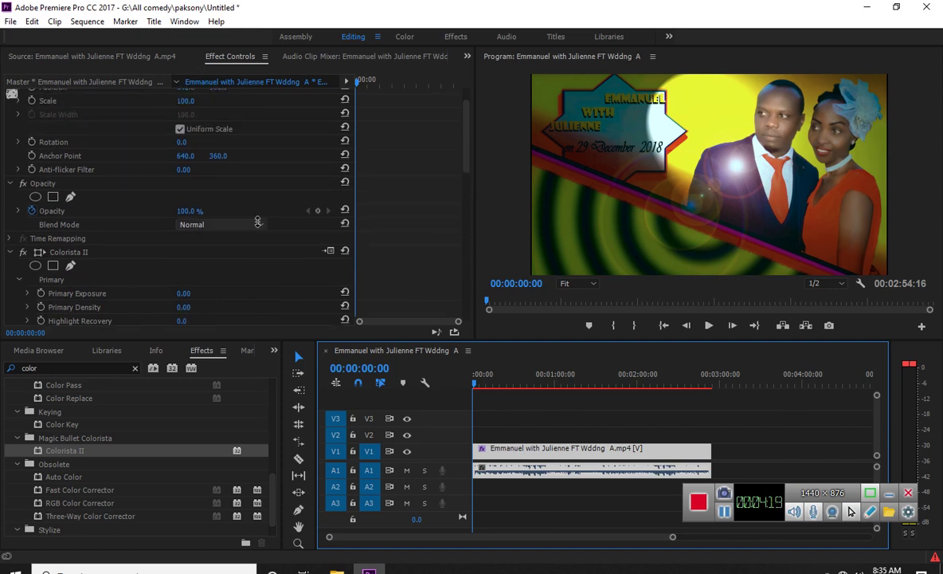
scroll(374, 214, "up", 1)
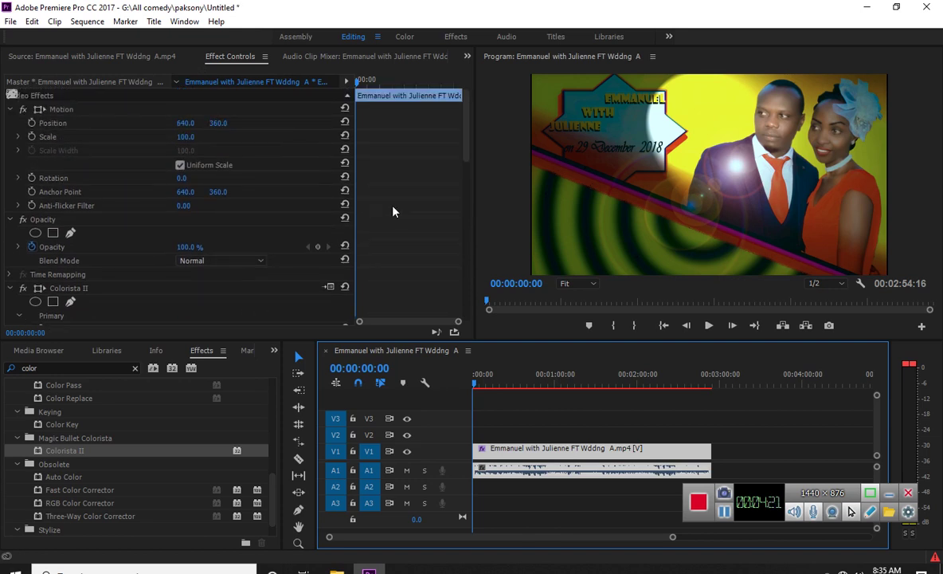
scroll(416, 203, "down", 5)
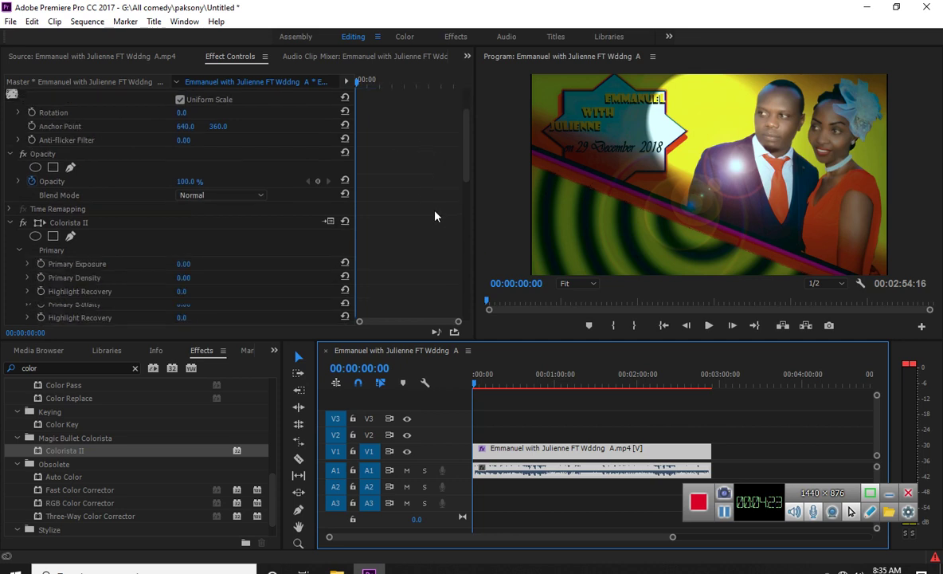
left_click(72, 170)
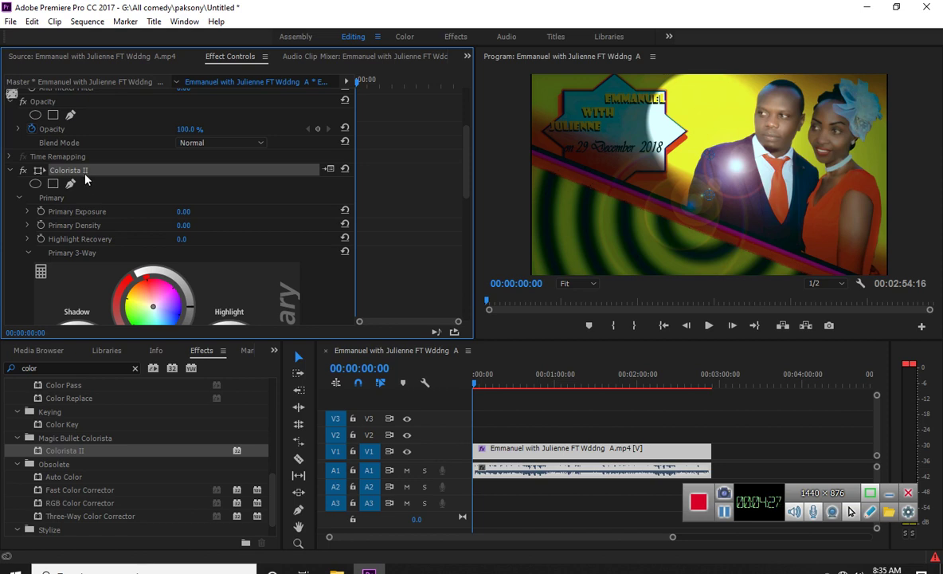
right_click(87, 176)
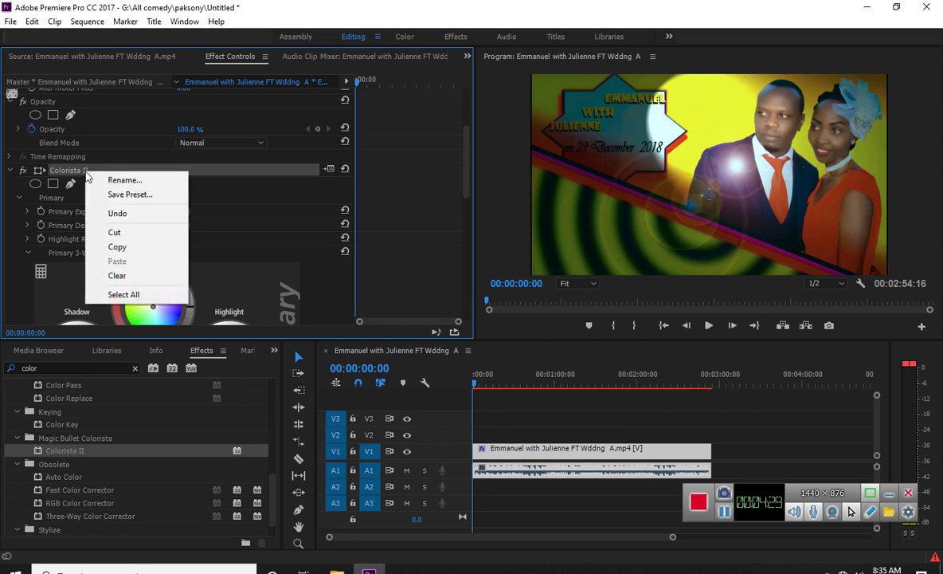
left_click(130, 194)
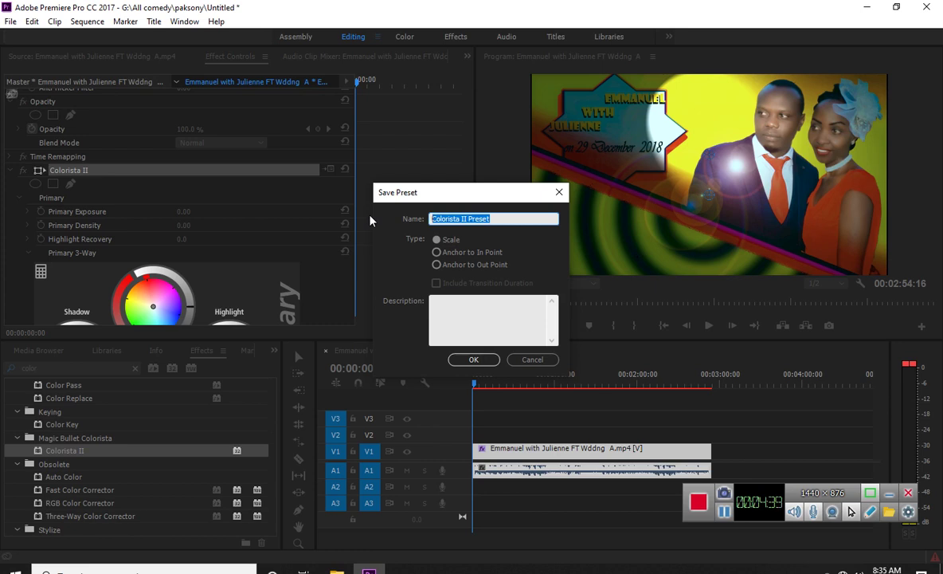
key("BackSpace")
left_click(474, 360)
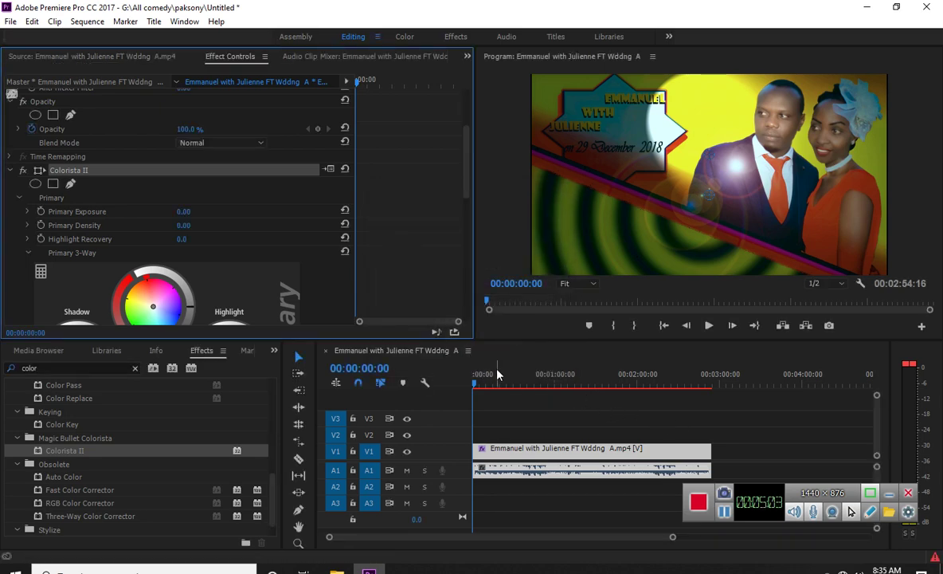
Step: Save the project with the playhead at 00:00:32:10 and preview the graded footage full screen from there
mouse_move(533, 382)
left_mouse_down()
mouse_move(593, 381)
mouse_move(496, 373)
mouse_move(519, 374)
left_mouse_up()
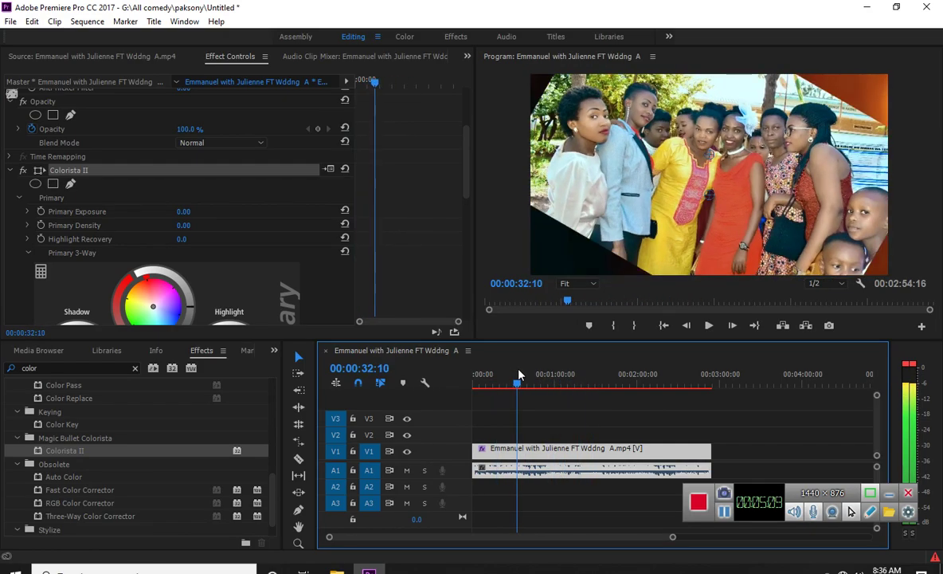
key("ctrl+s")
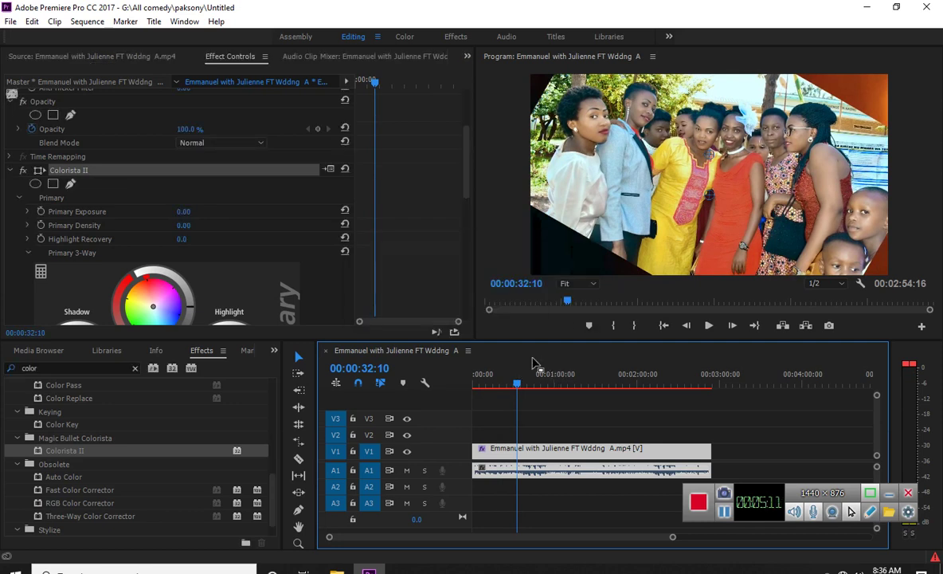
key("space")
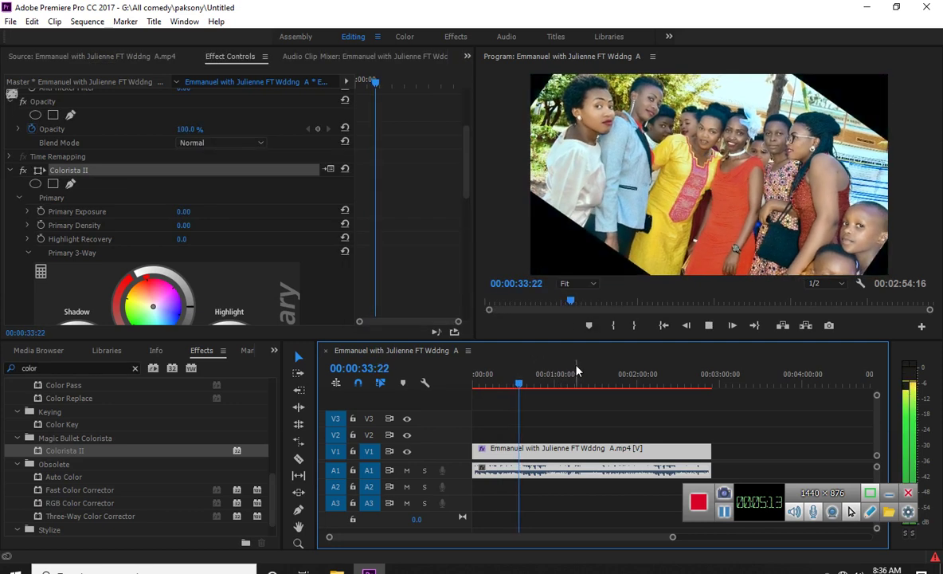
key("ctrl+grave")
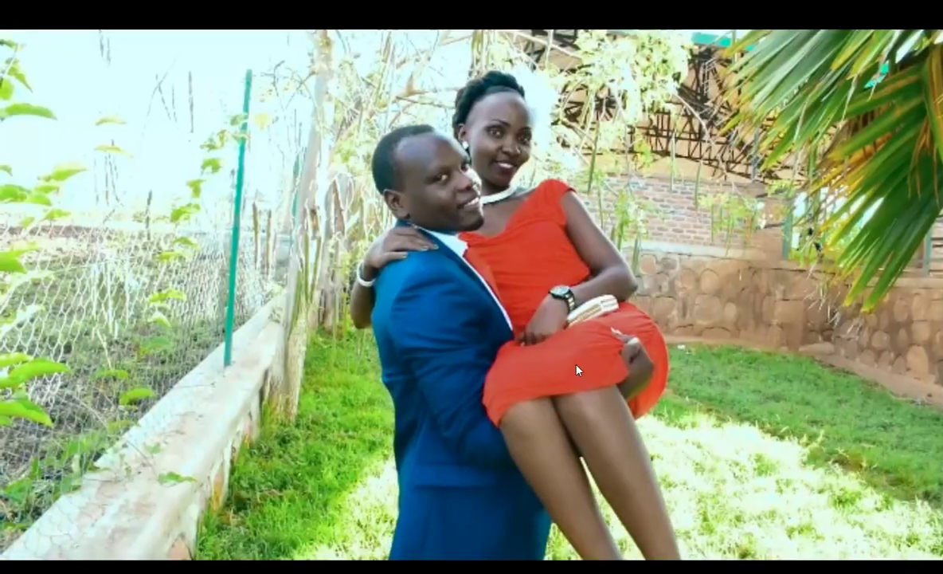
key("Escape")
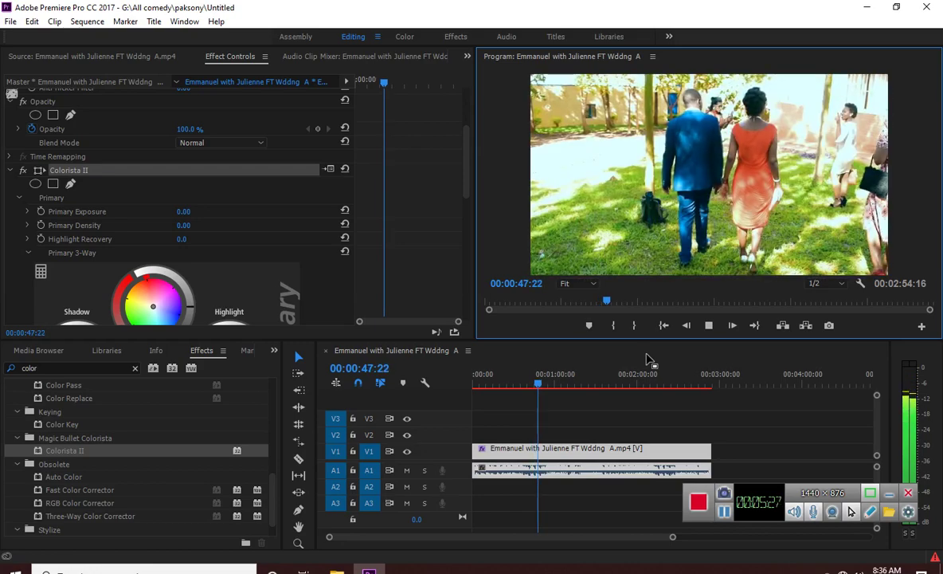
Step: Preview the graded footage full screen from 00:01:18:03, stop playback at 00:01:26:11 and save the project
left_click_drag(541, 385, 582, 397)
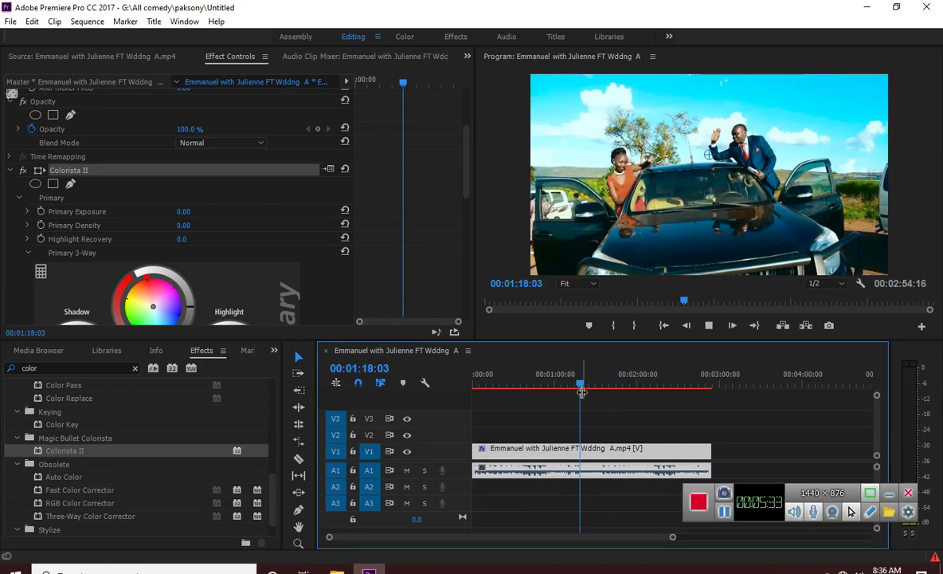
key("space")
key("ctrl+grave")
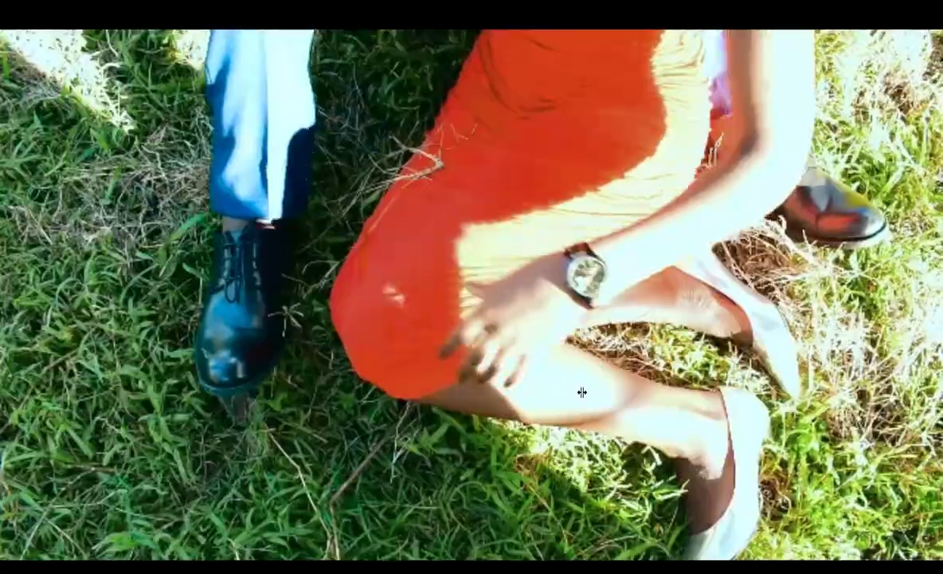
key("space")
key("ctrl+grave")
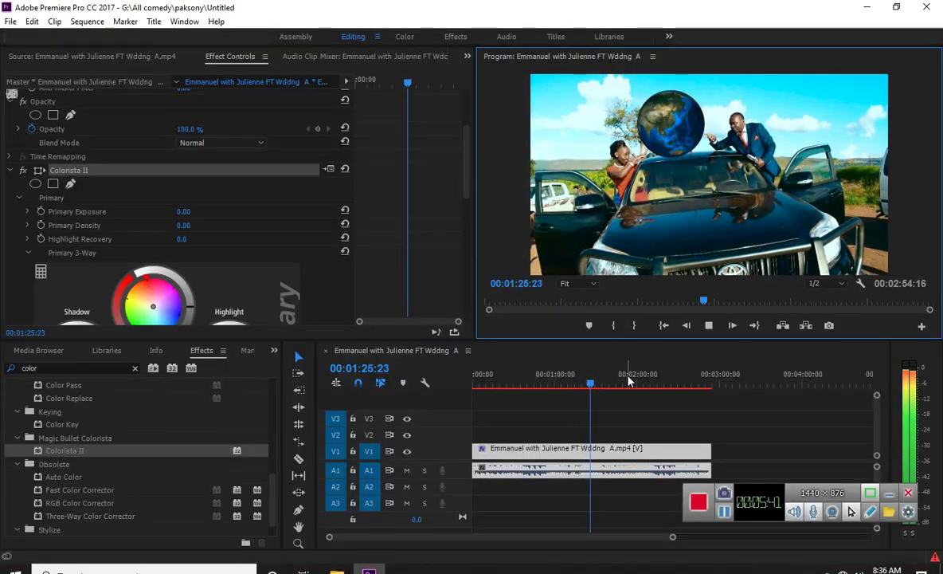
key("space")
key("ctrl+s")
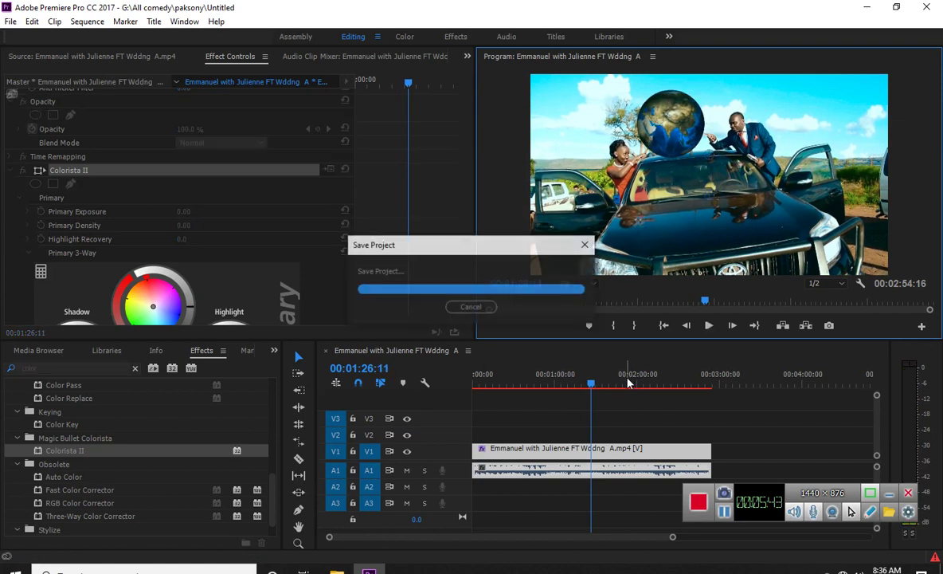
Step: Display the Lumetri Color controls and look over the Input LUT options, leaving the LUT set to None
scroll(423, 269, "down", 8)
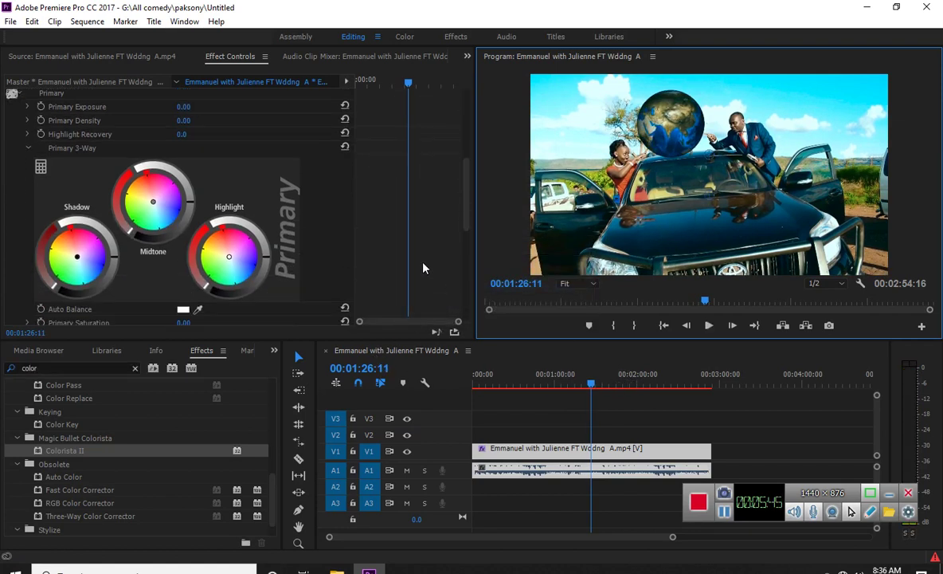
scroll(429, 275, "up", 10)
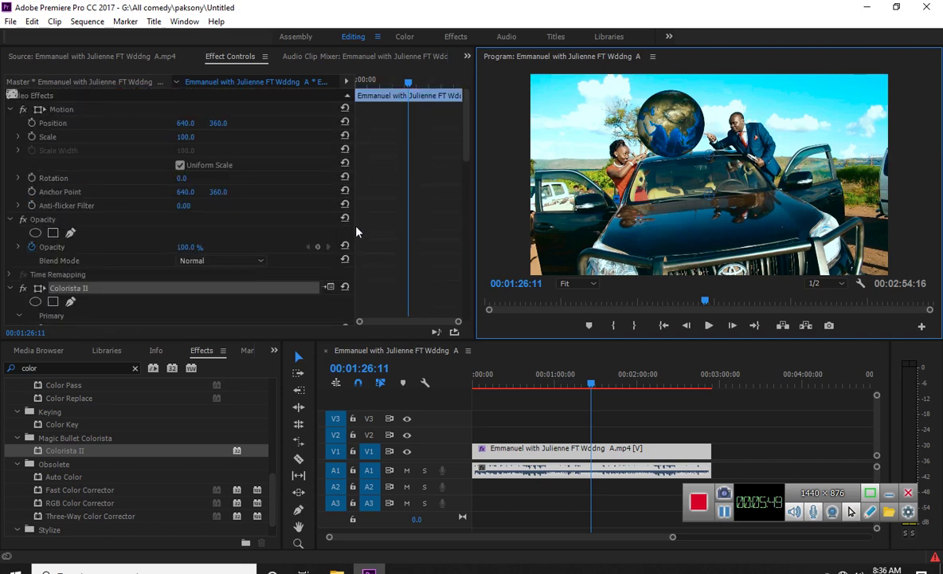
left_click(181, 22)
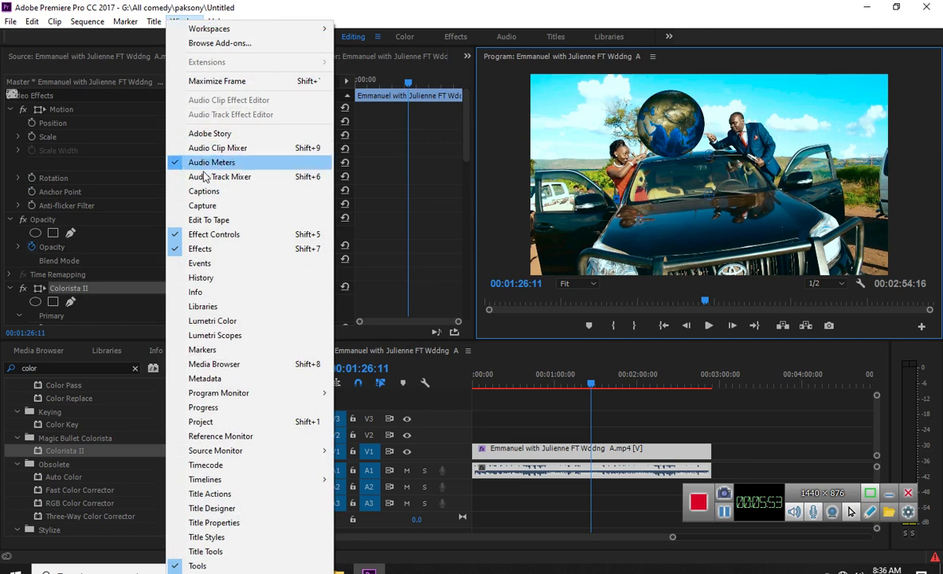
left_click(223, 320)
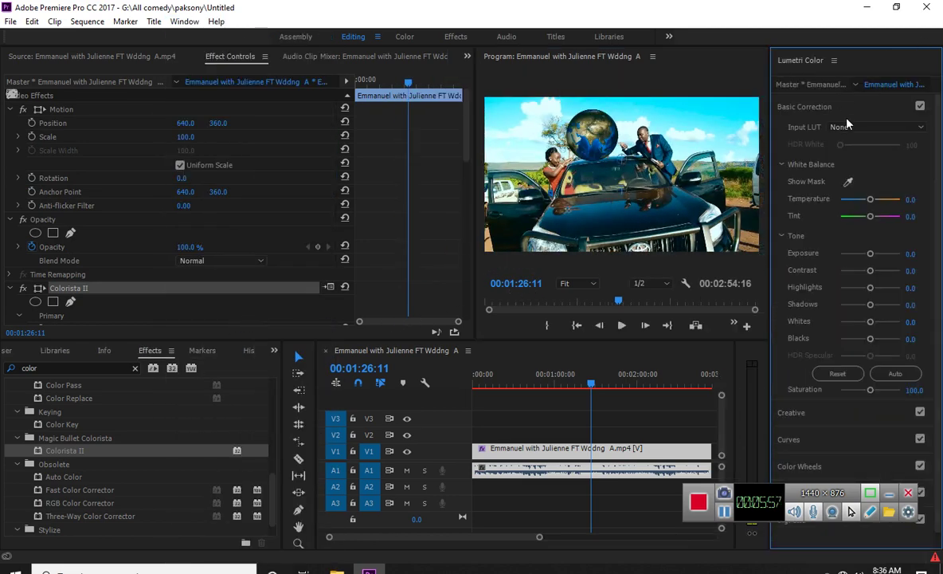
left_click(850, 131)
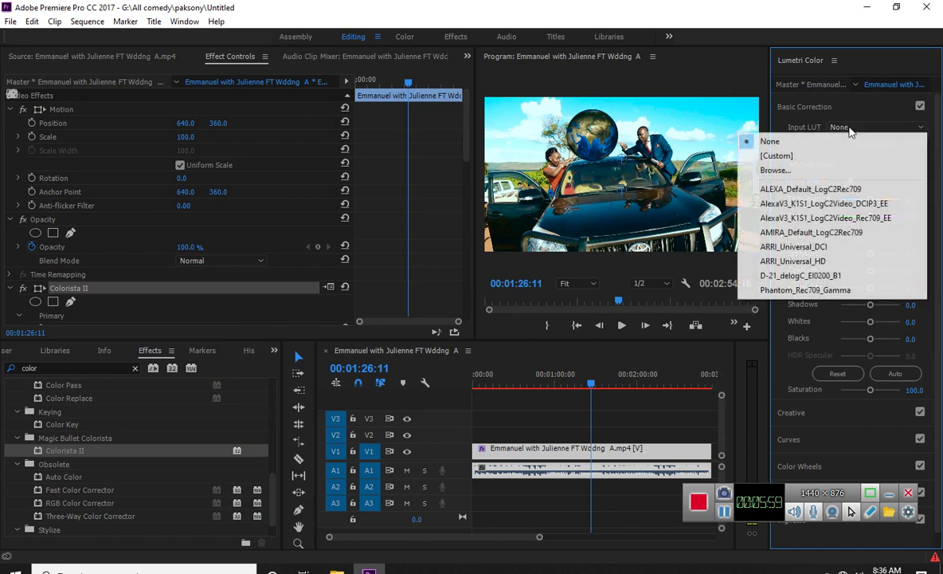
left_click(584, 165)
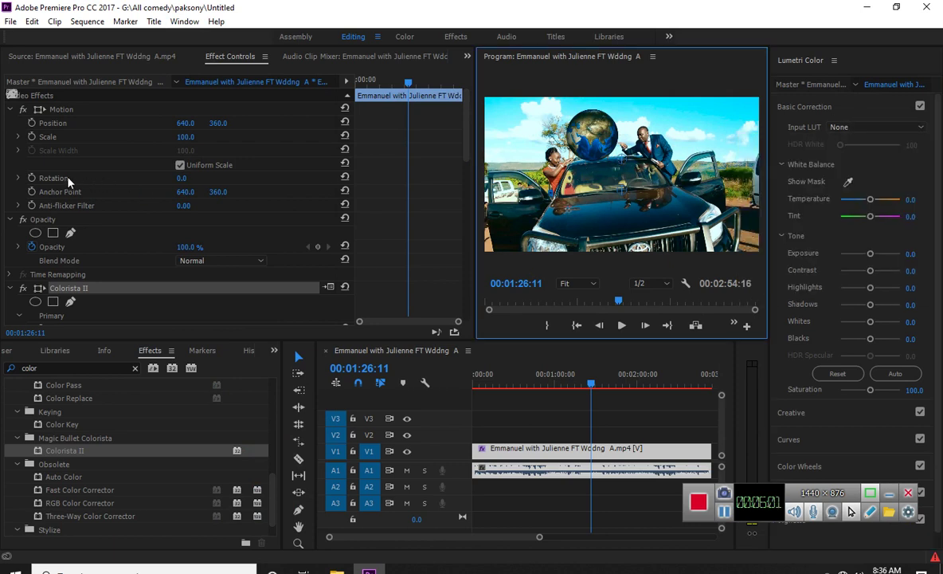
Step: Replace the effects search with COLOR to look for the saved preset
scroll(408, 235, "down", 4)
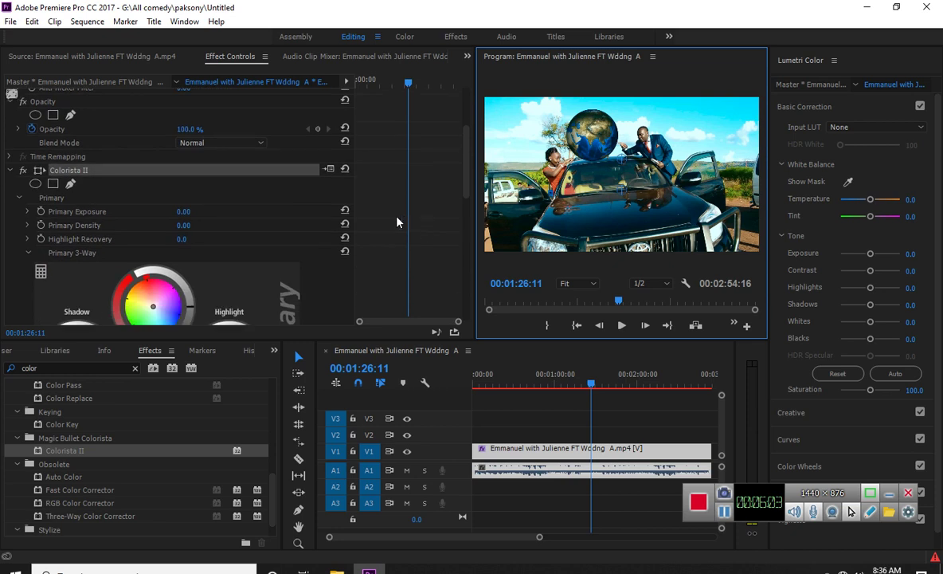
left_click(132, 368)
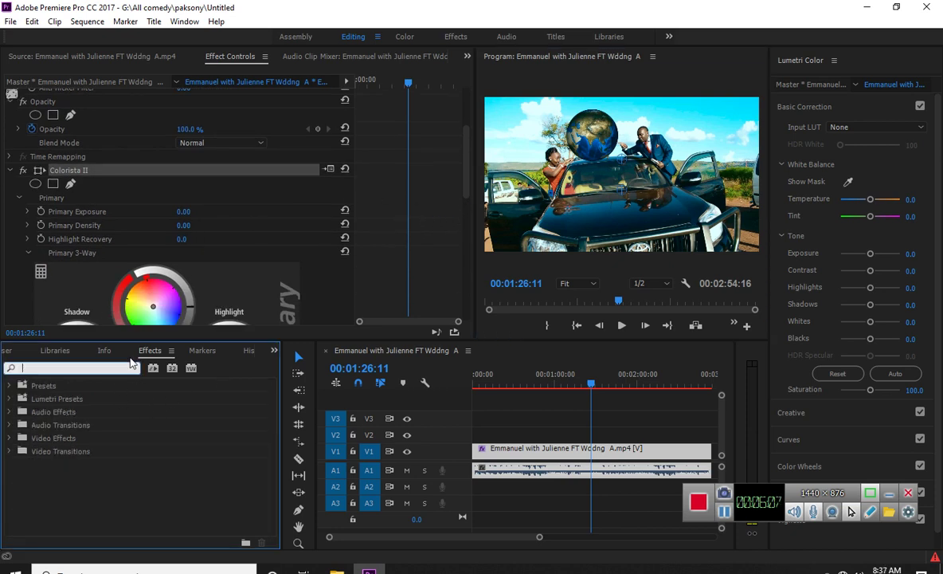
type("c")
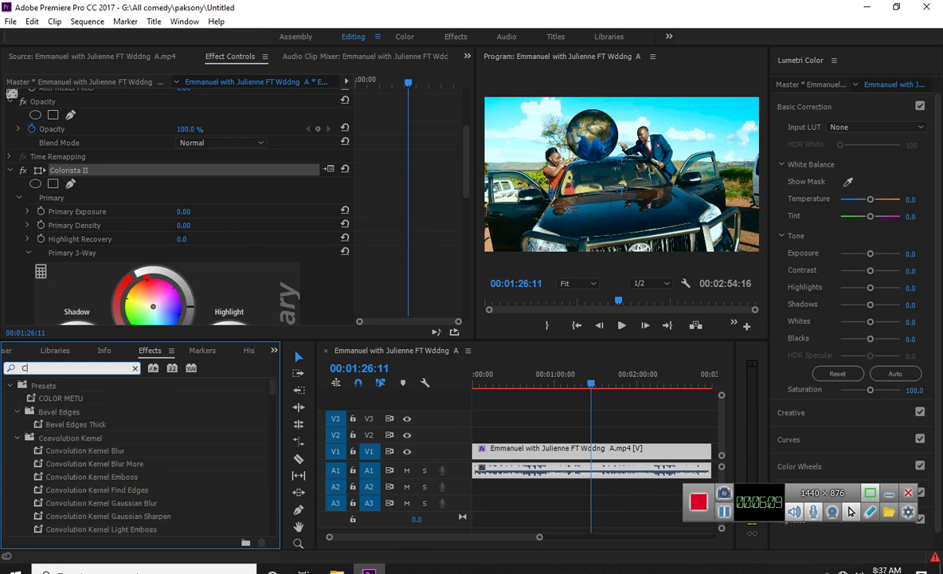
type("OLOR")
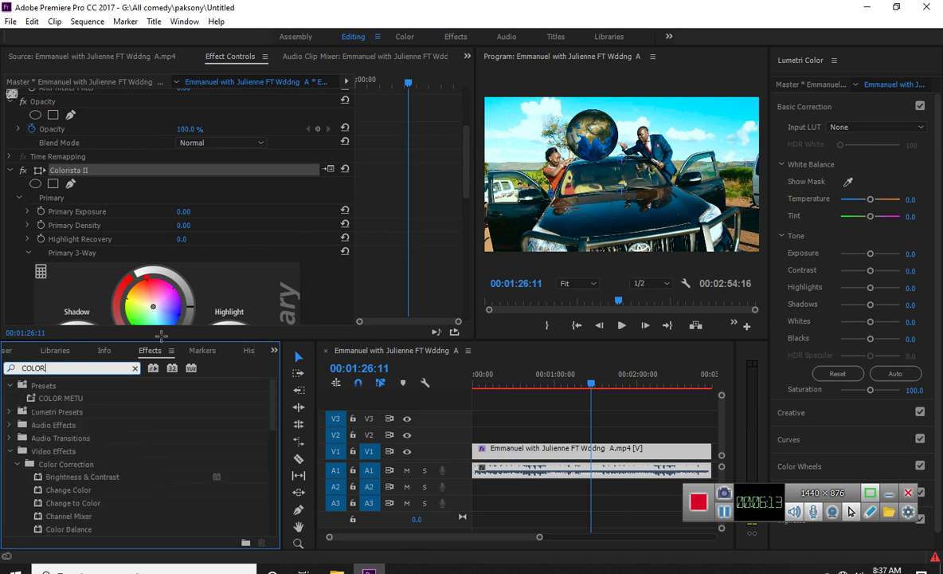
Step: Apply the saved COLOR METU preset to the wedding clip on track V1
left_click(28, 401)
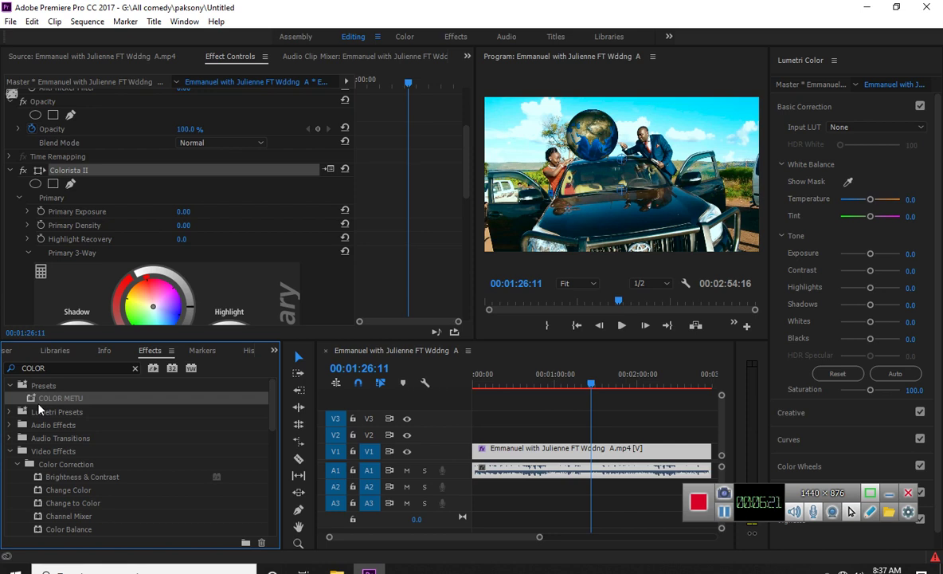
left_click_drag(32, 401, 548, 454)
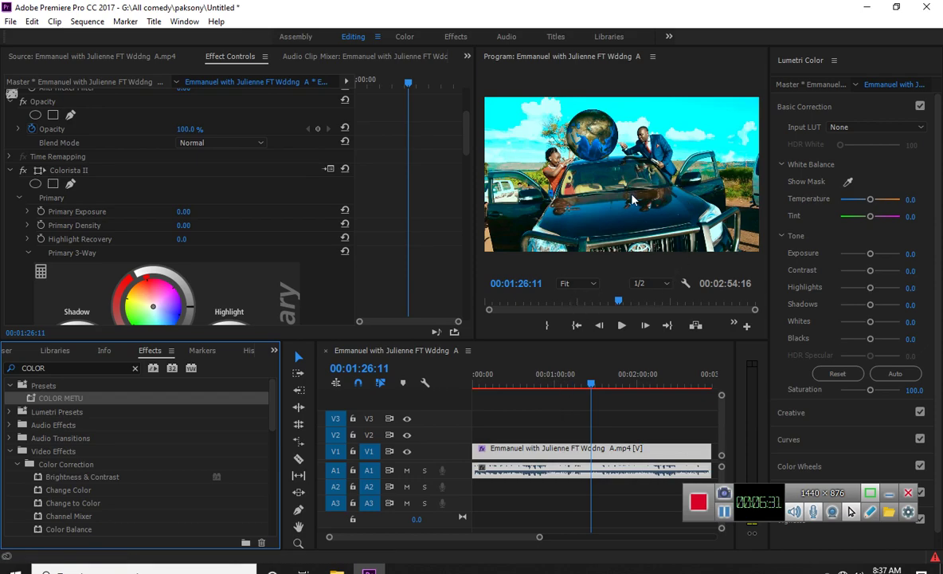
Step: Preview the graded footage full screen, stop playback at 00:01:35:18 and scrub back to 00:00:28:15 to check another shot
key("ctrl+grave")
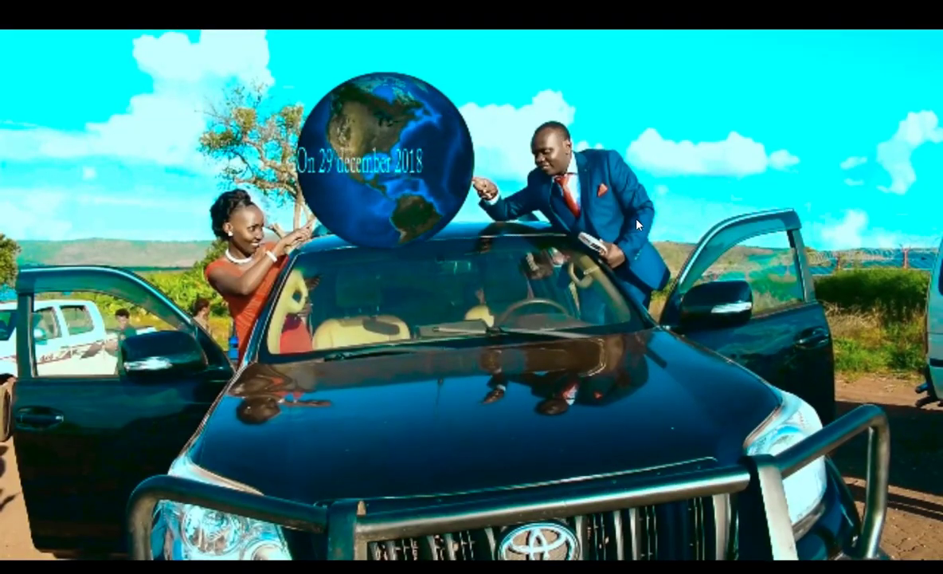
key("ctrl+grave")
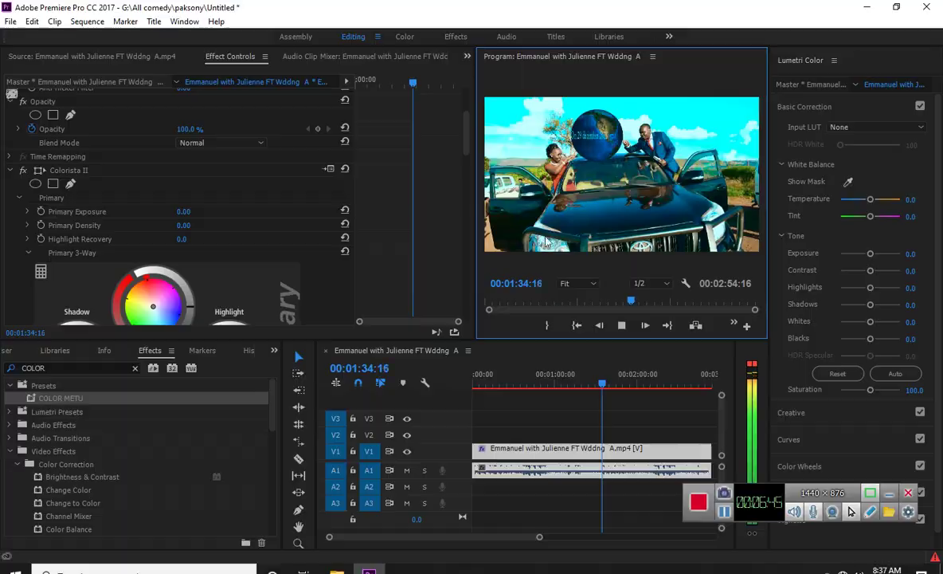
key("space")
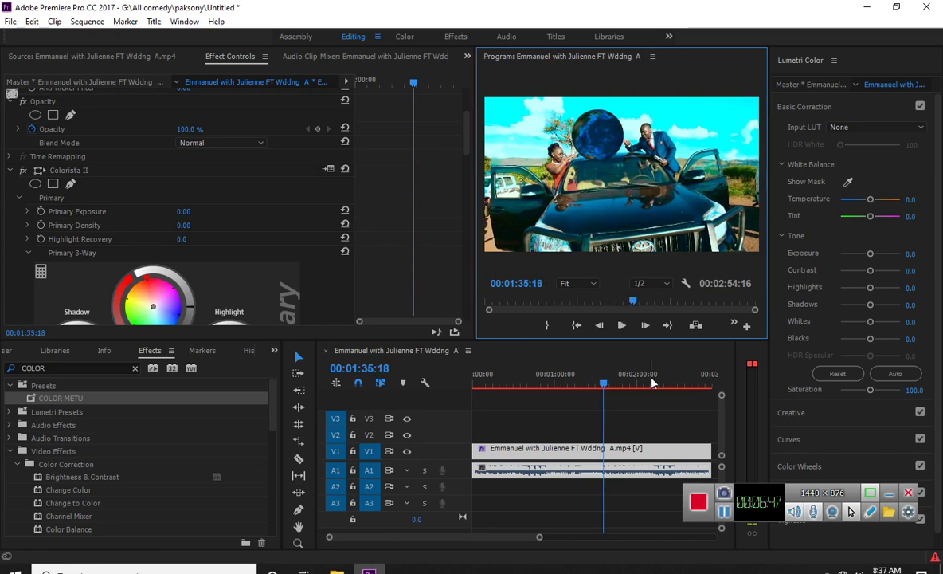
left_click_drag(652, 383, 512, 413)
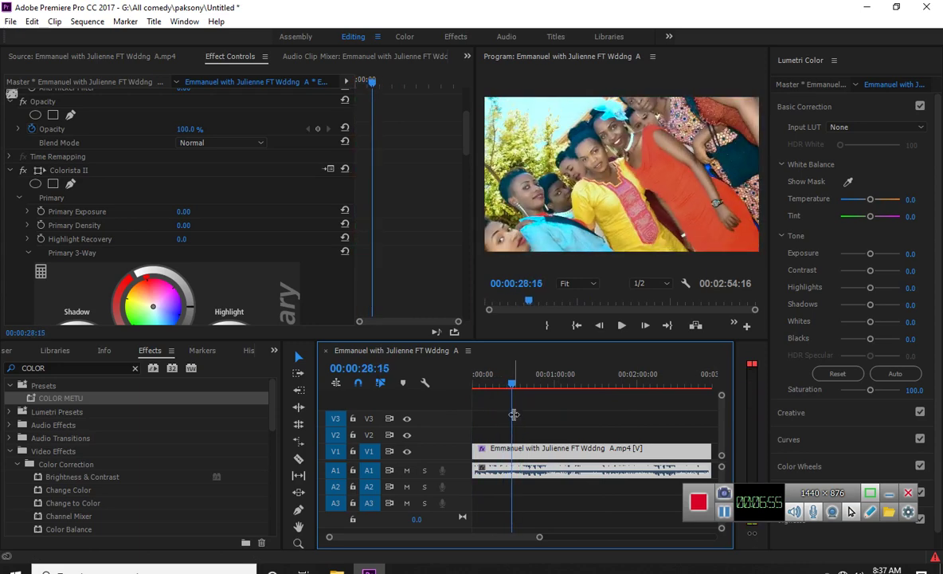